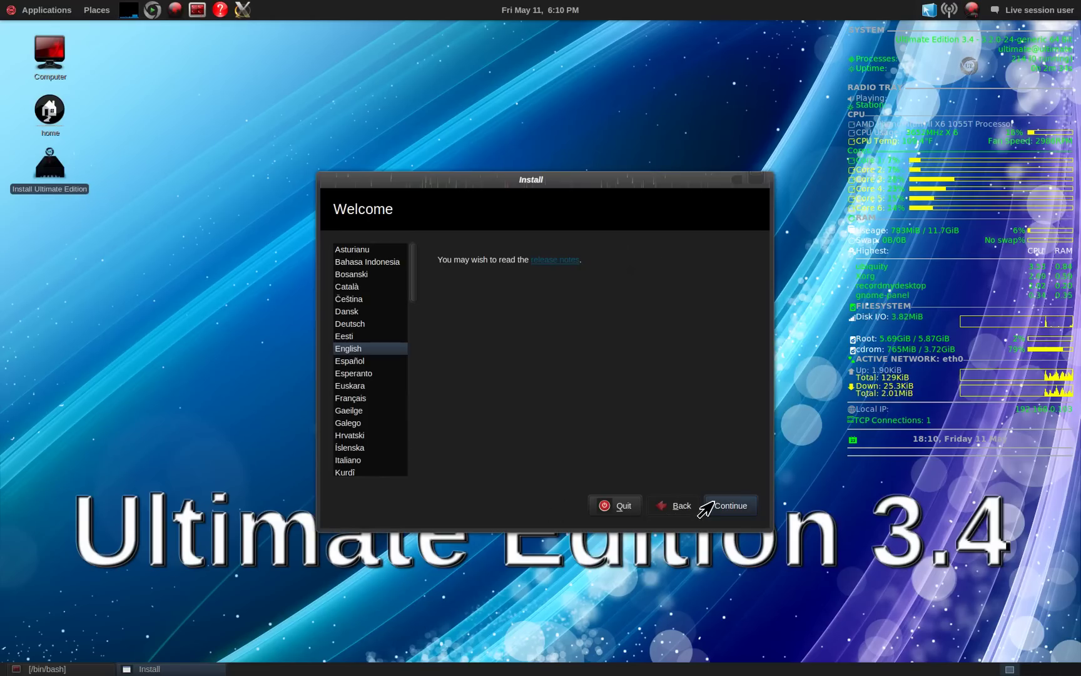
# Continue with English, enable downloading updates while installing and the third-party software, and proceed
pyautogui.click(719, 504)
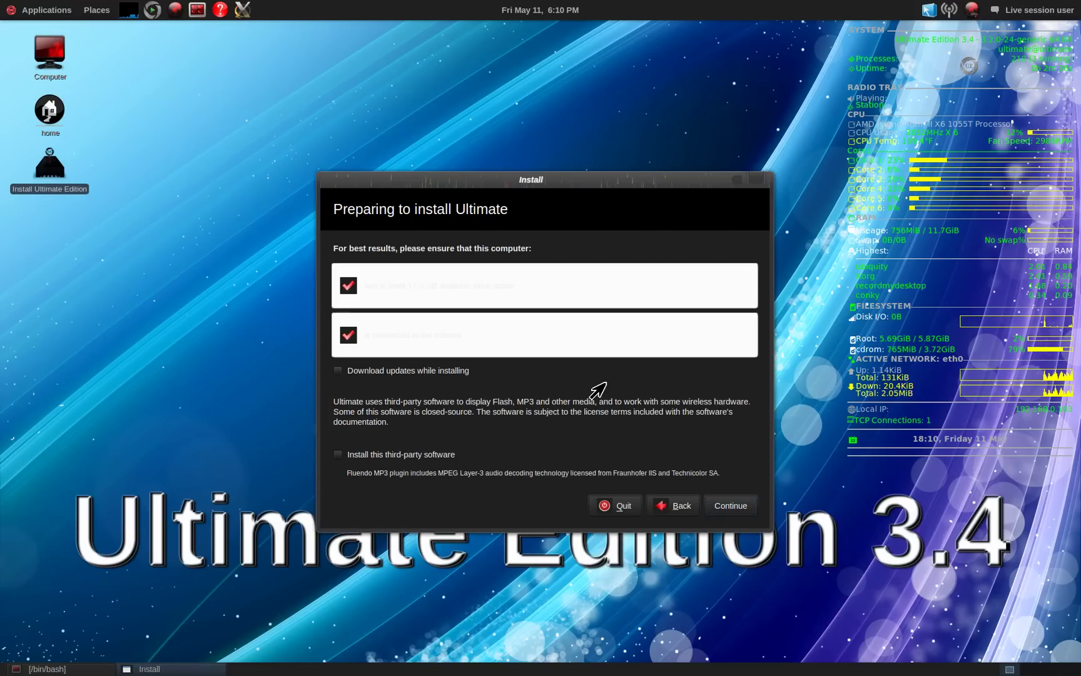
pyautogui.click(339, 370)
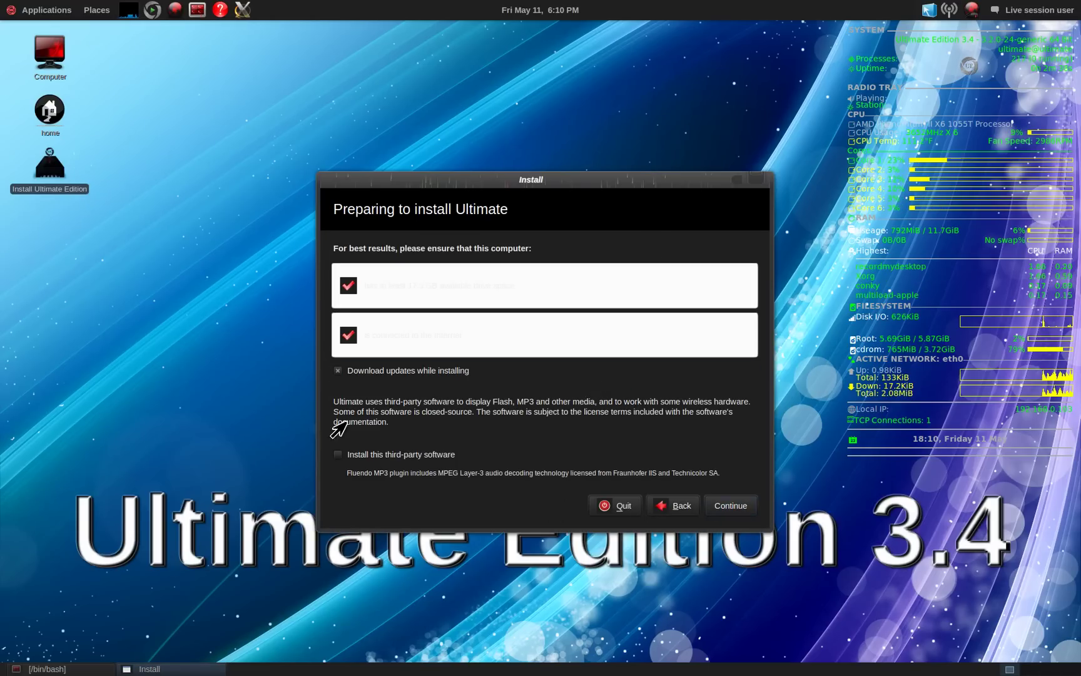
pyautogui.click(338, 455)
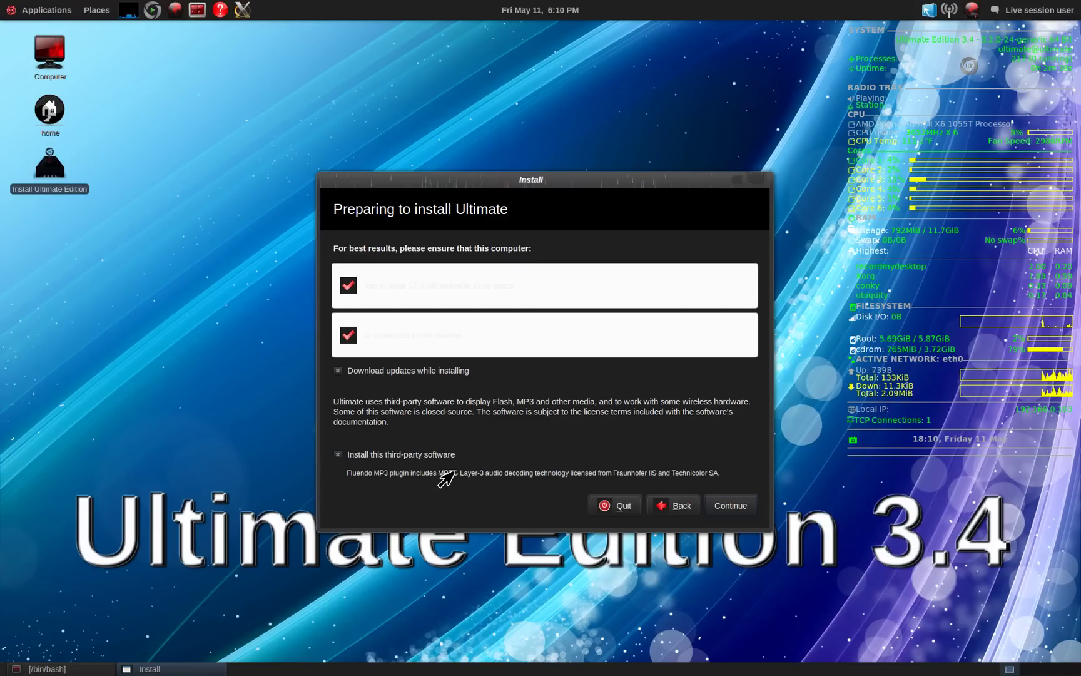
pyautogui.click(731, 506)
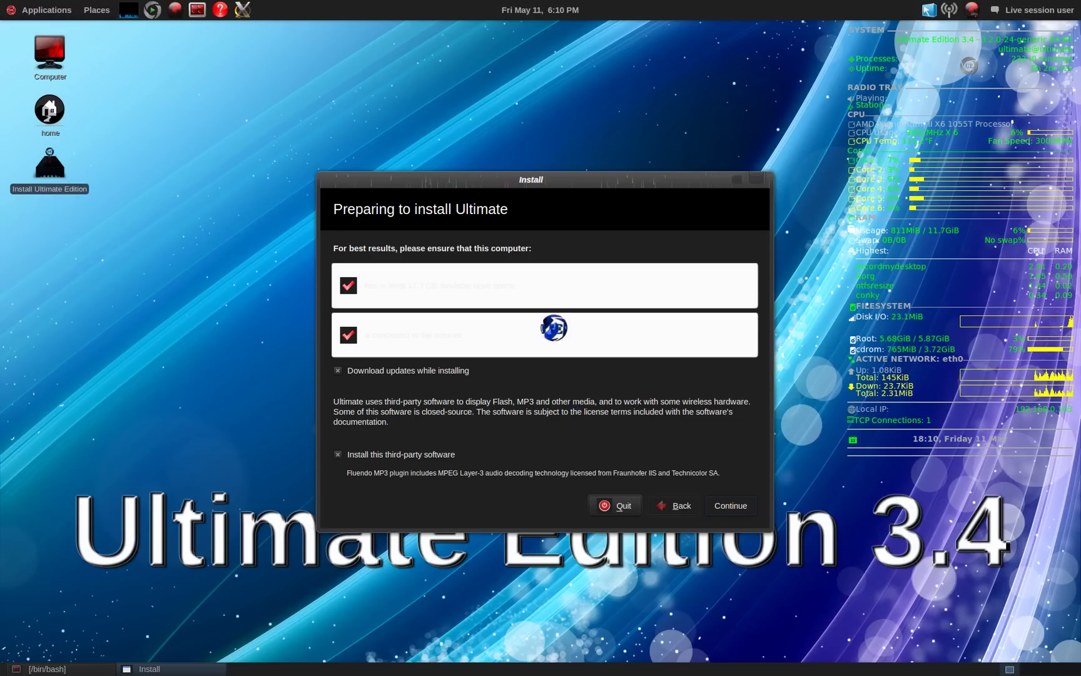
pyautogui.moveTo(512, 179); pyautogui.dragTo(429, 220)
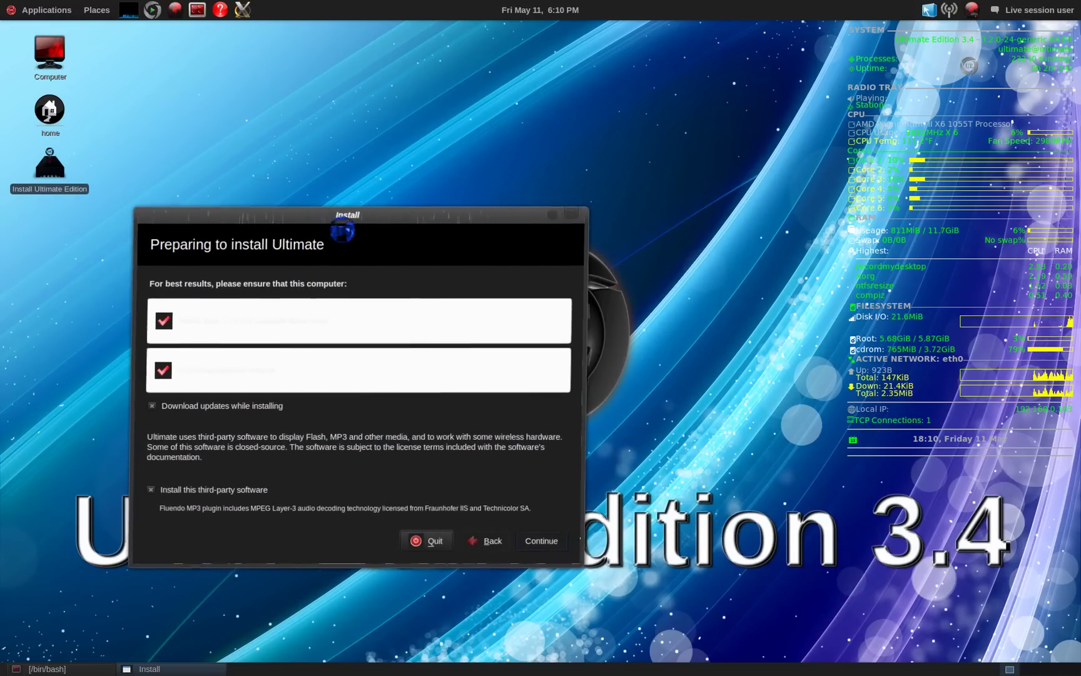
pyautogui.hotkey('ctrl', 'alt', 'Left')
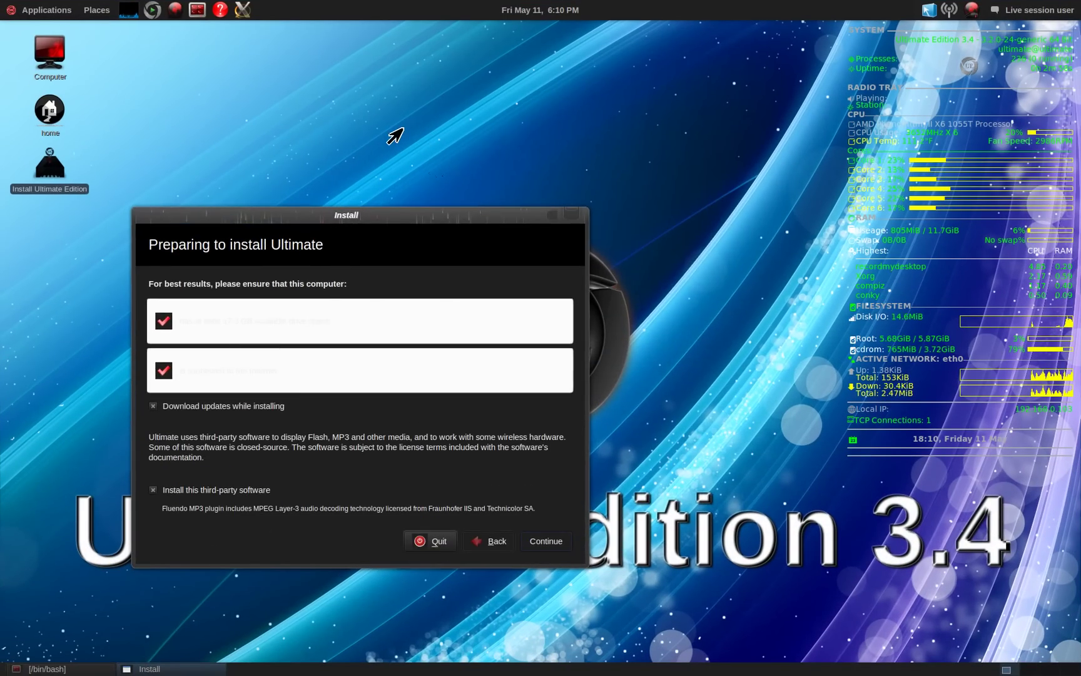
# Choose the Something else installation type and set the boot loader device to /dev/sda, the ATA OCZ-VERTEX3 drive
pyautogui.press('Return')
pyautogui.click(419, 410)
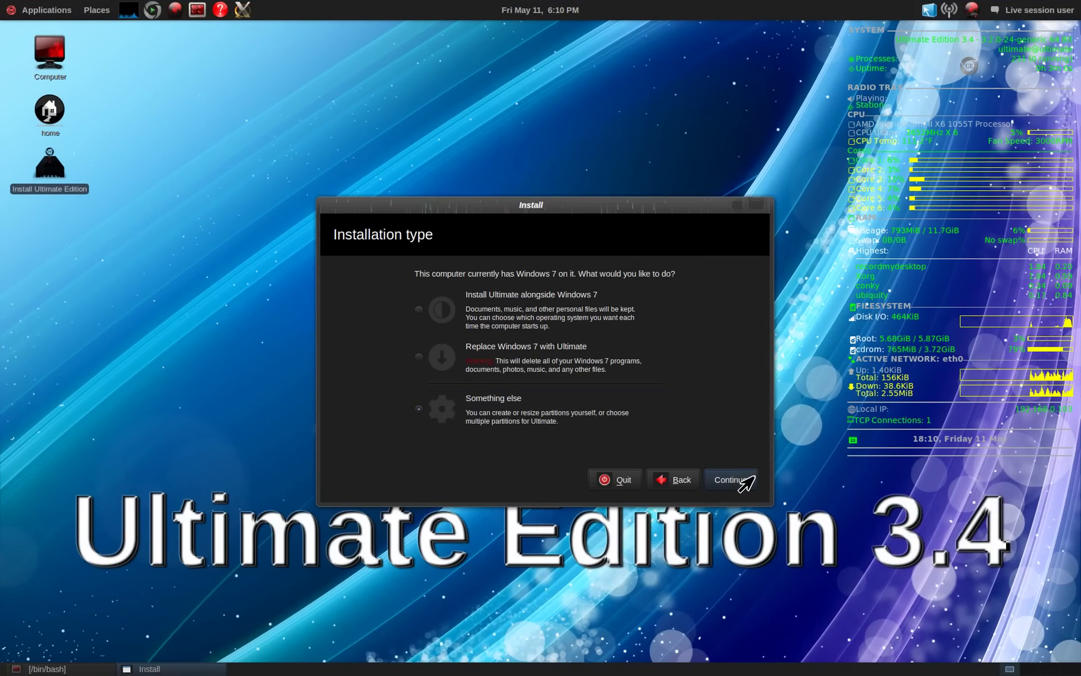
pyautogui.click(731, 480)
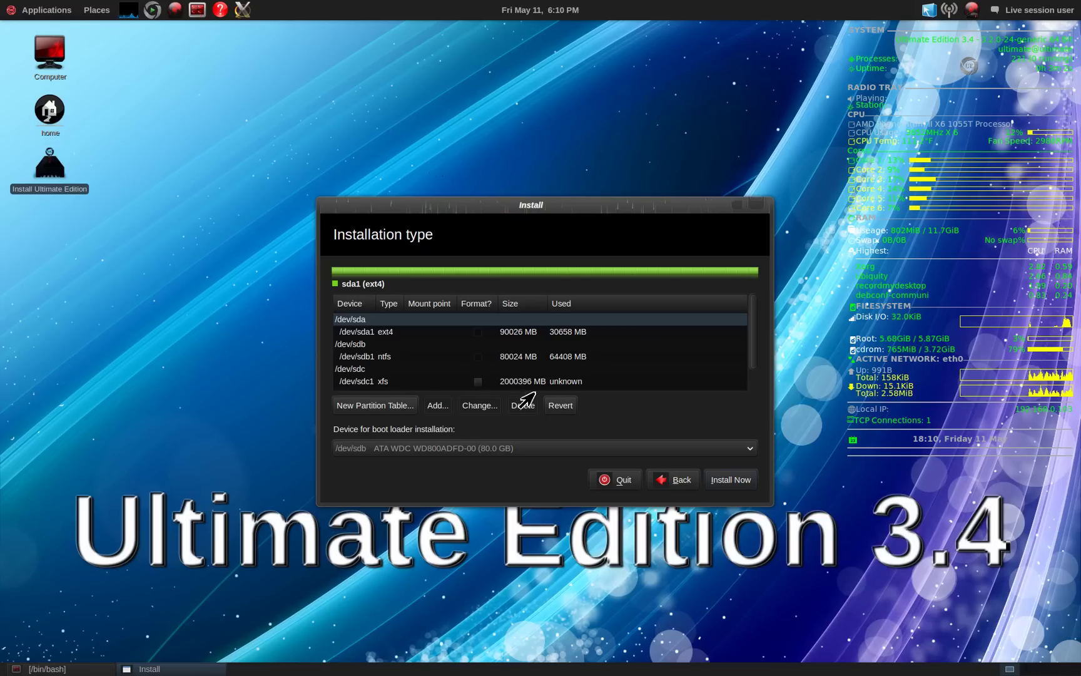
pyautogui.click(460, 452)
pyautogui.click(455, 418)
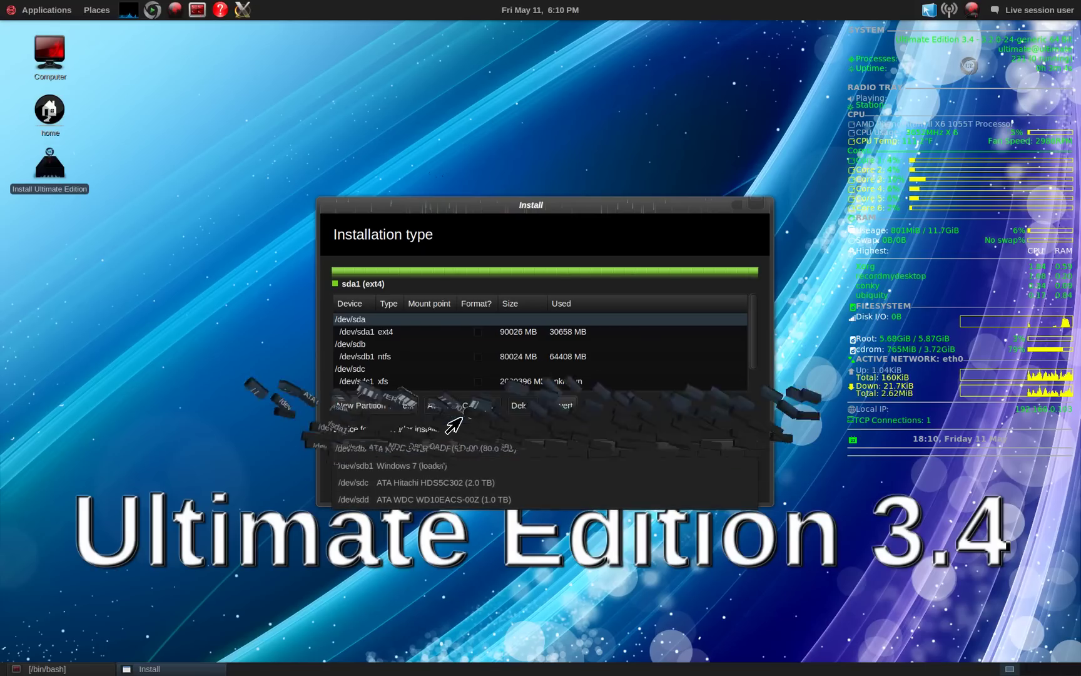
# Set /dev/sda1 to be used as an Ext4 journaling file system, formatted, with the mount point /
pyautogui.click(415, 338)
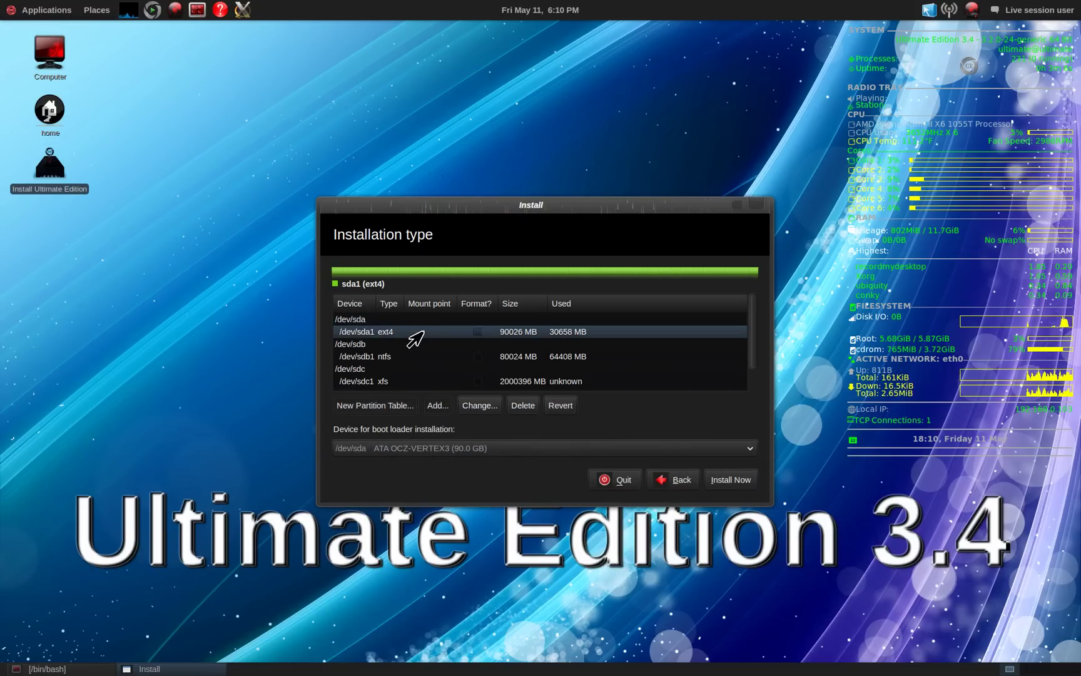
pyautogui.click(479, 407)
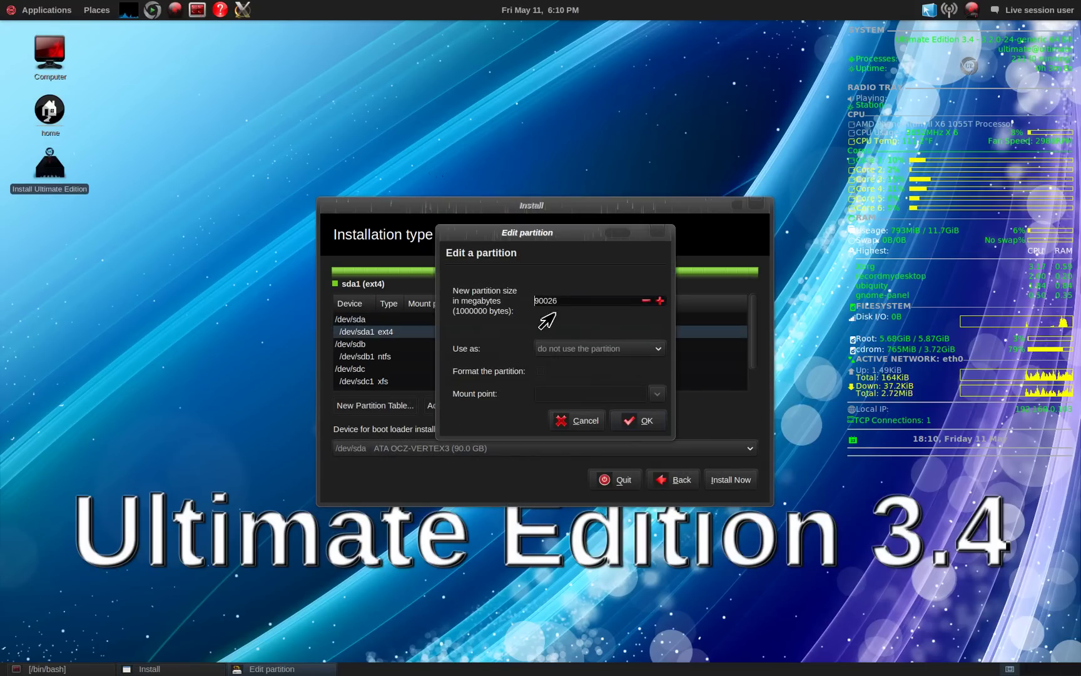
pyautogui.click(570, 352)
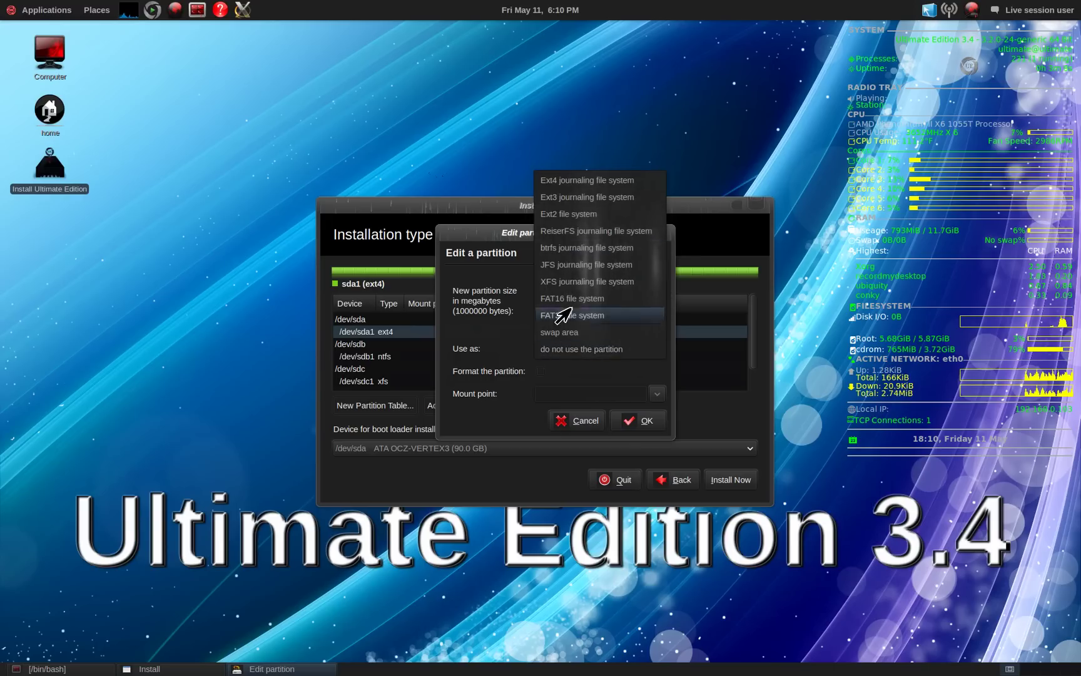
pyautogui.click(587, 180)
pyautogui.click(540, 371)
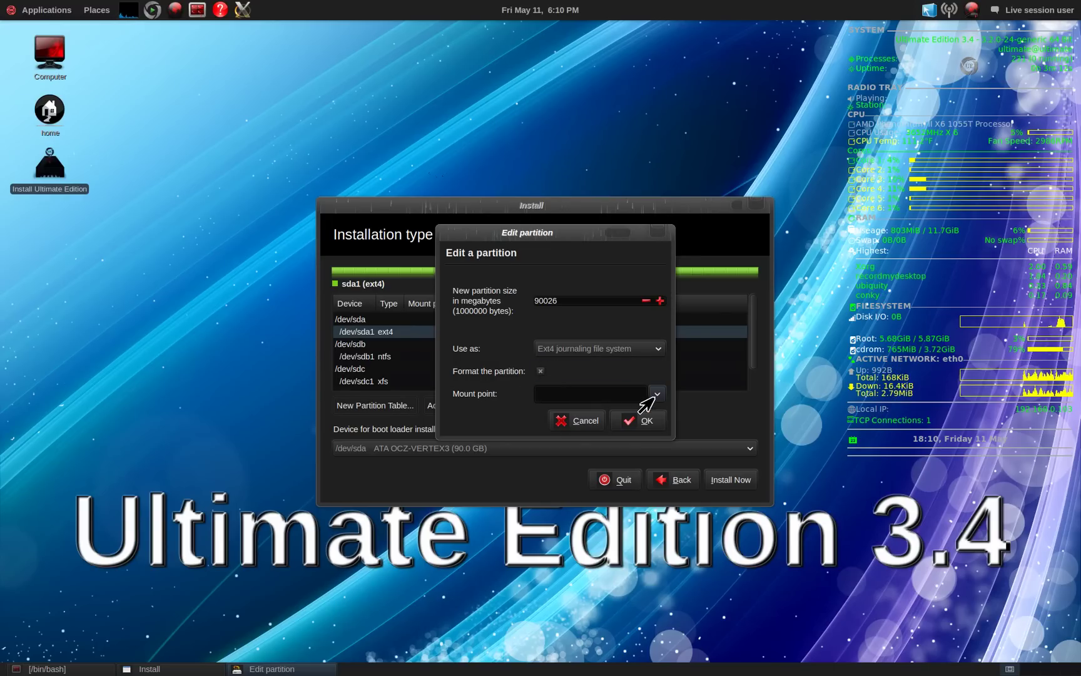
pyautogui.click(654, 395)
pyautogui.click(582, 416)
pyautogui.click(616, 425)
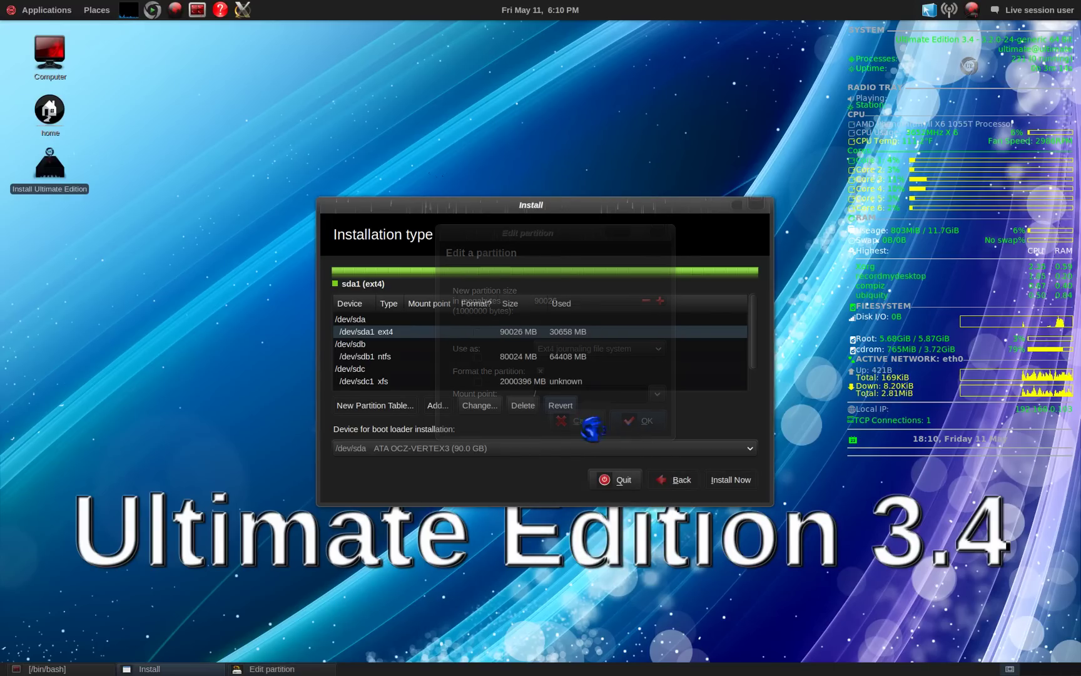
# Set /dev/sdb1 to be used as ntfs without formatting, mounted at /media/Winderz
pyautogui.click(411, 354)
pyautogui.click(479, 405)
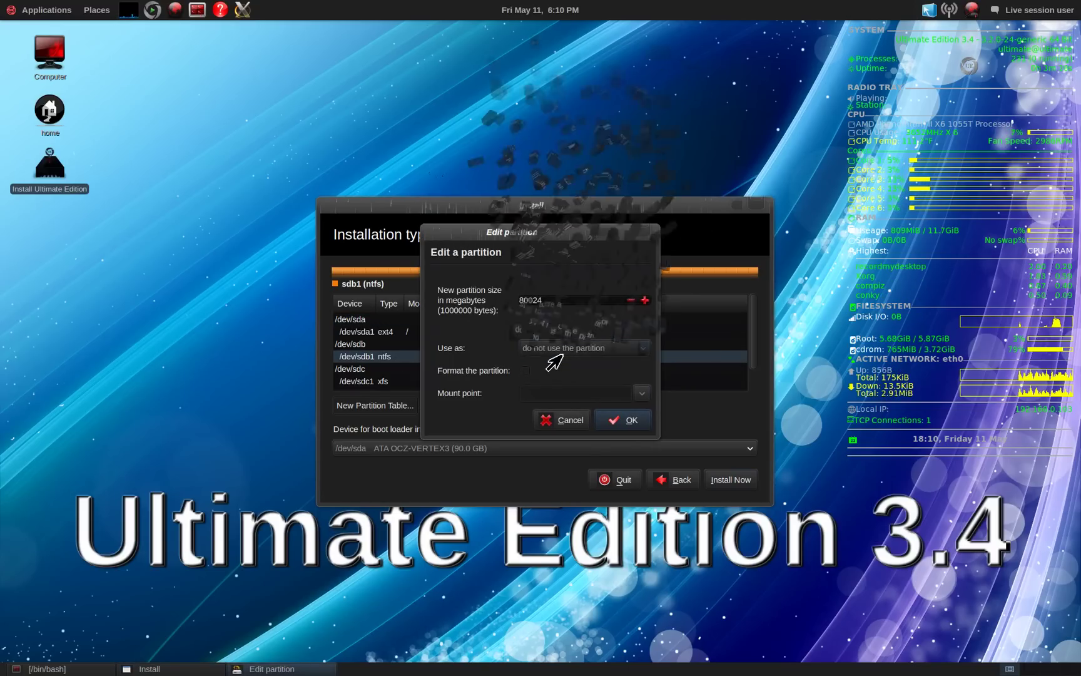
pyautogui.click(556, 346)
pyautogui.click(551, 321)
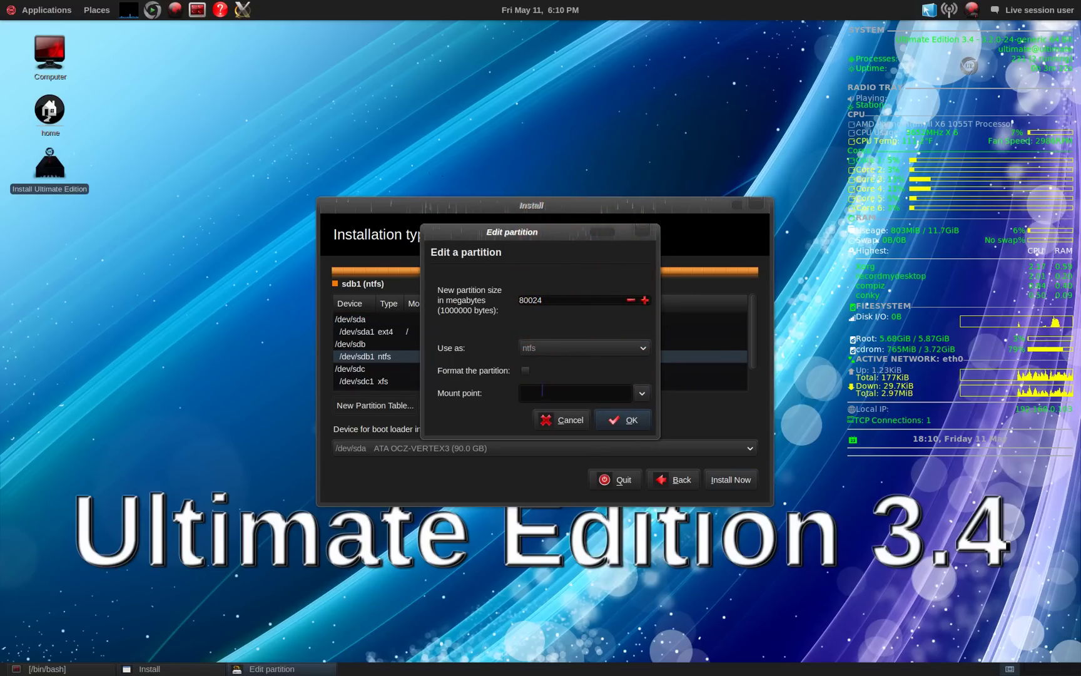
pyautogui.click(536, 393)
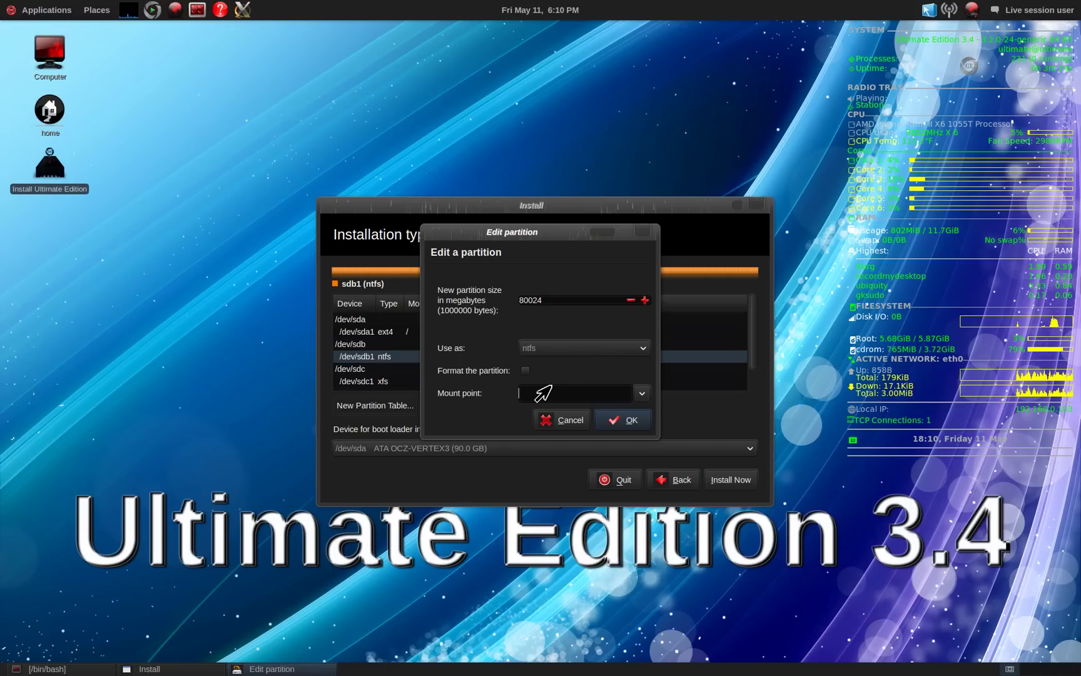
pyautogui.write('/media/')
pyautogui.write('windorz')
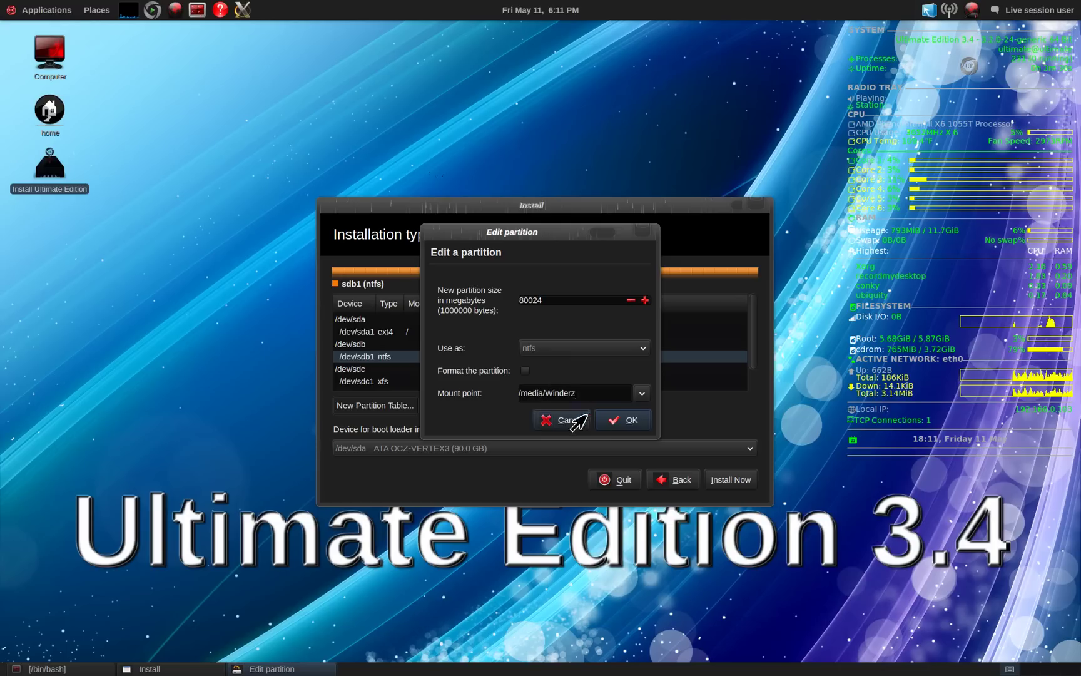
pyautogui.click(624, 421)
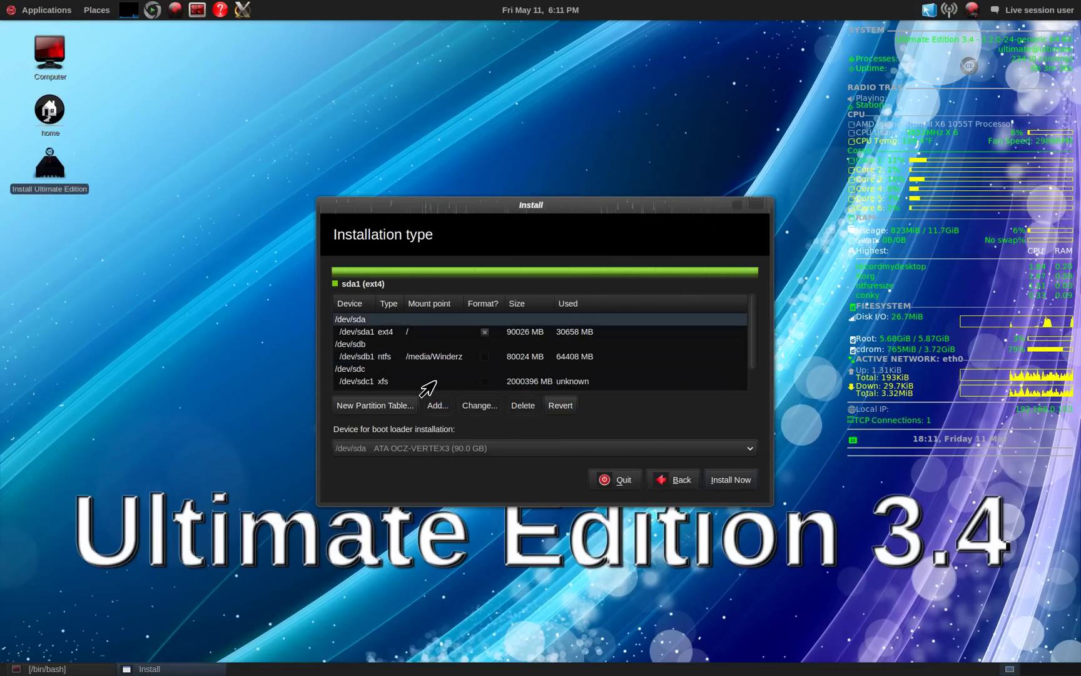
# Set /dev/sdc1 to be used as an XFS journaling file system without formatting, mounted at /media/Storage
pyautogui.click(436, 381)
pyautogui.click(477, 406)
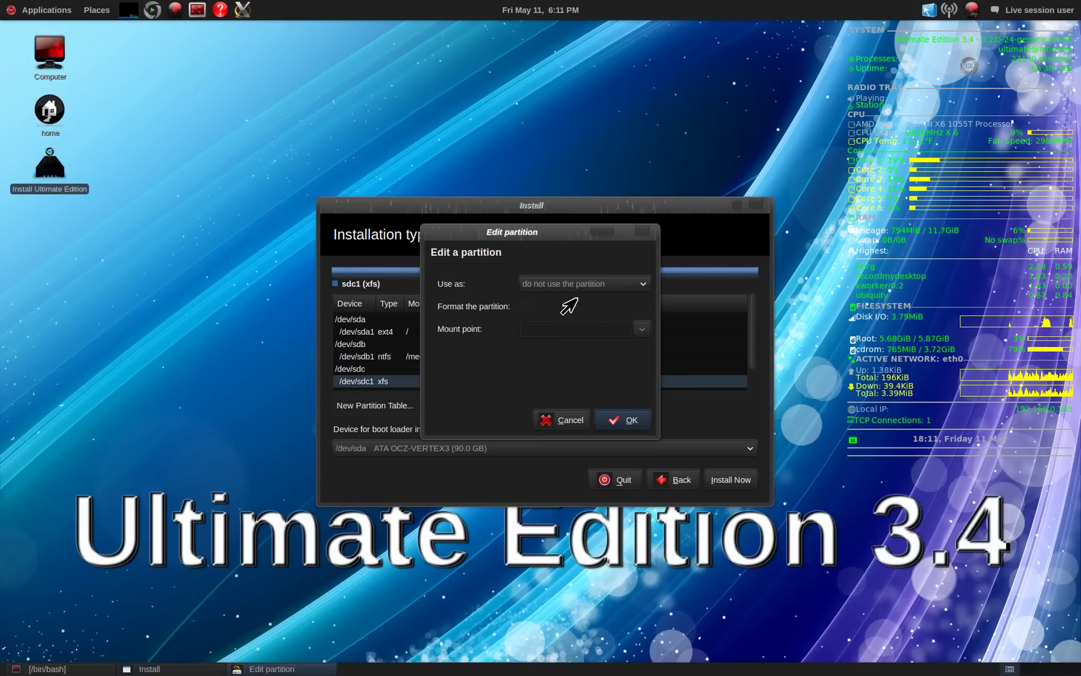
pyautogui.click(580, 288)
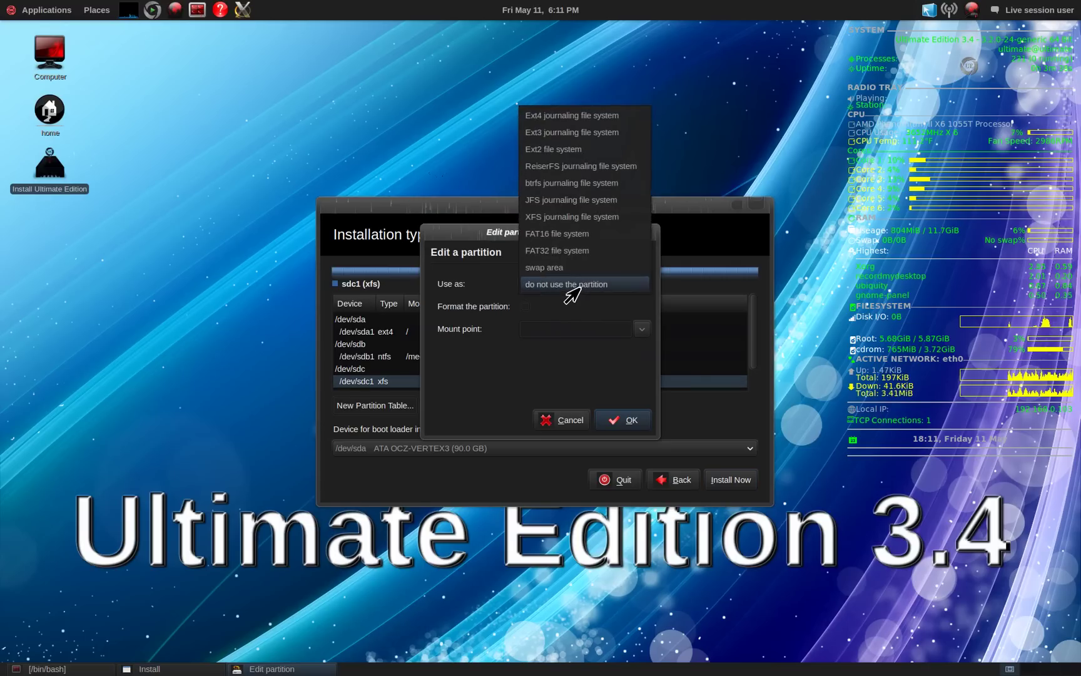
pyautogui.click(567, 222)
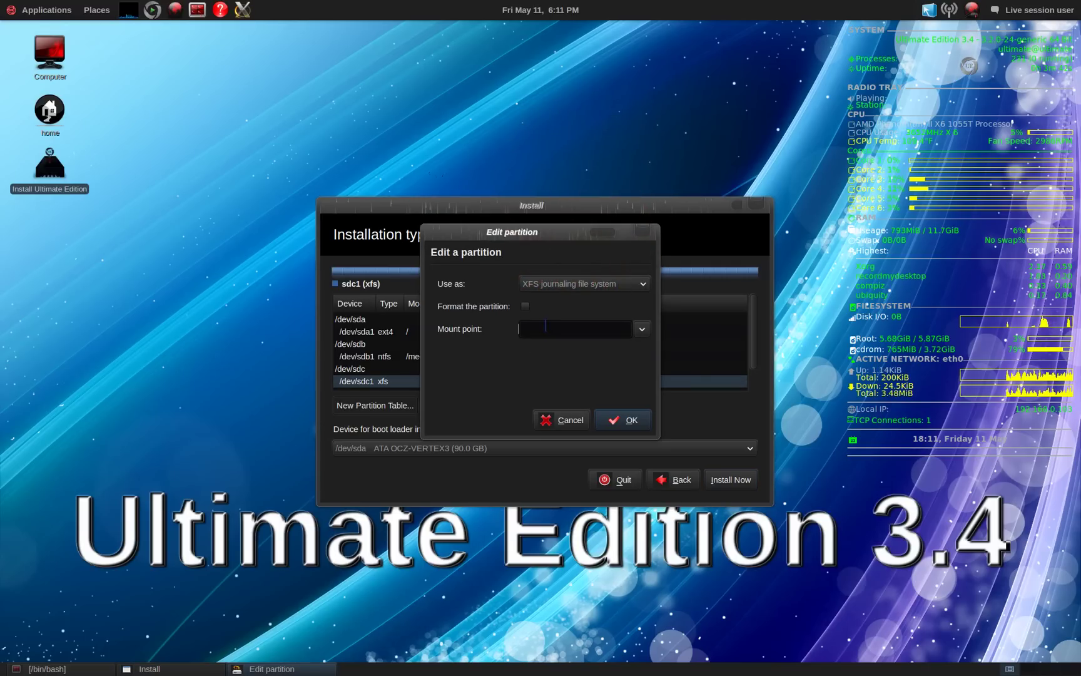
pyautogui.write('/media/Storage')
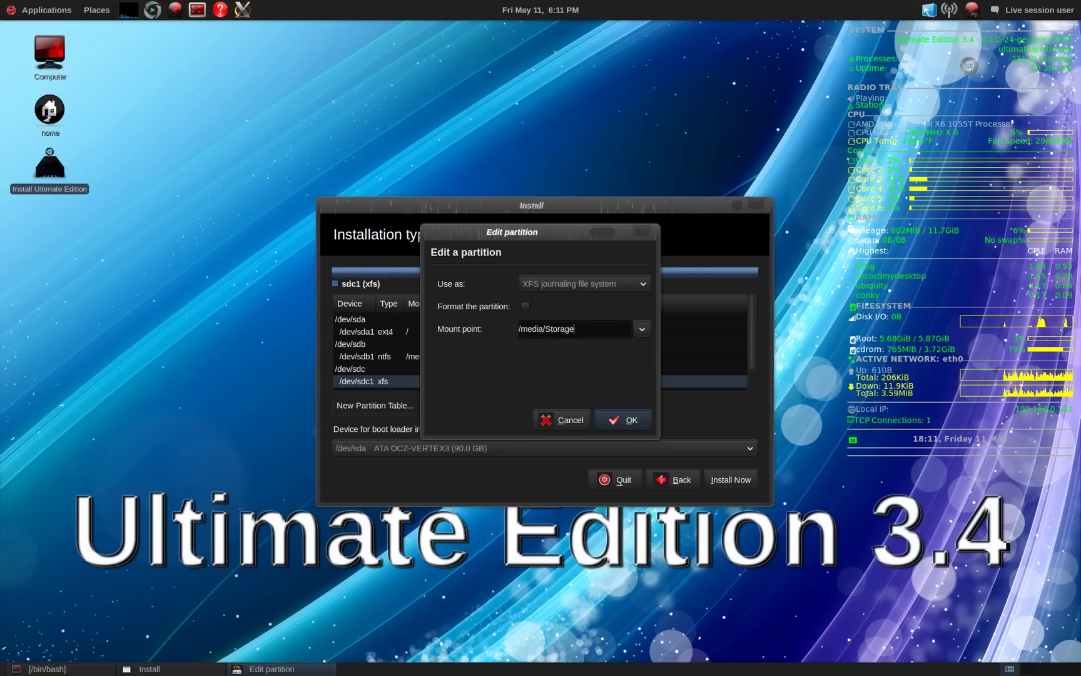
pyautogui.click(602, 415)
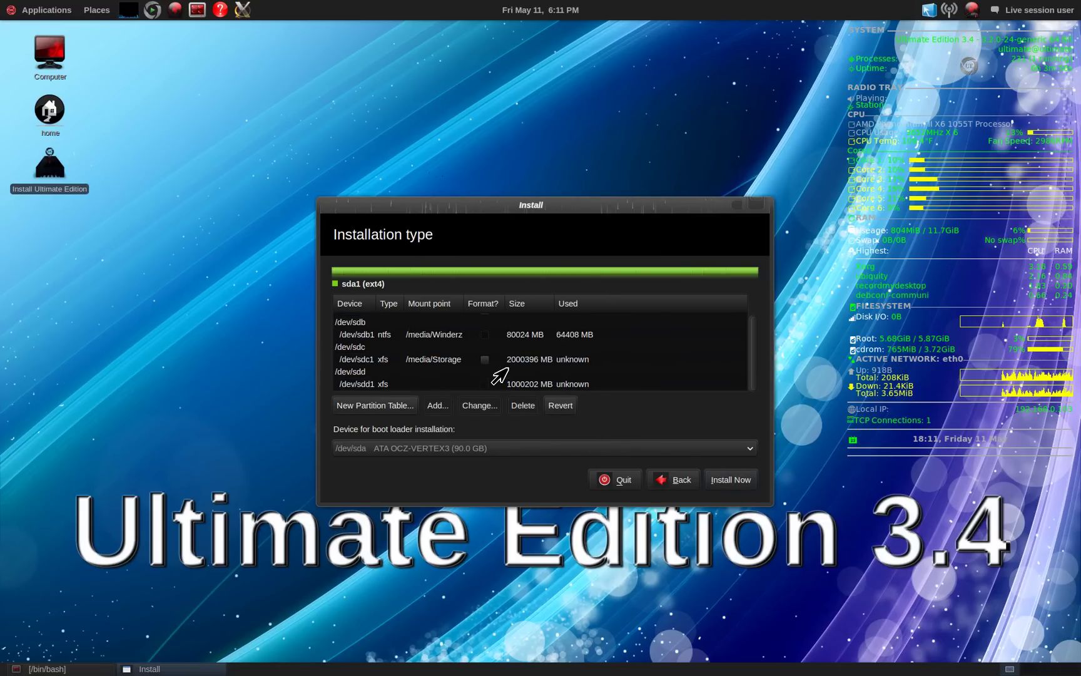
# Set /dev/sdd1 to be used as an XFS journaling file system without formatting, mounted at /media/Tuneage
pyautogui.click(403, 384)
pyautogui.click(482, 407)
pyautogui.click(575, 287)
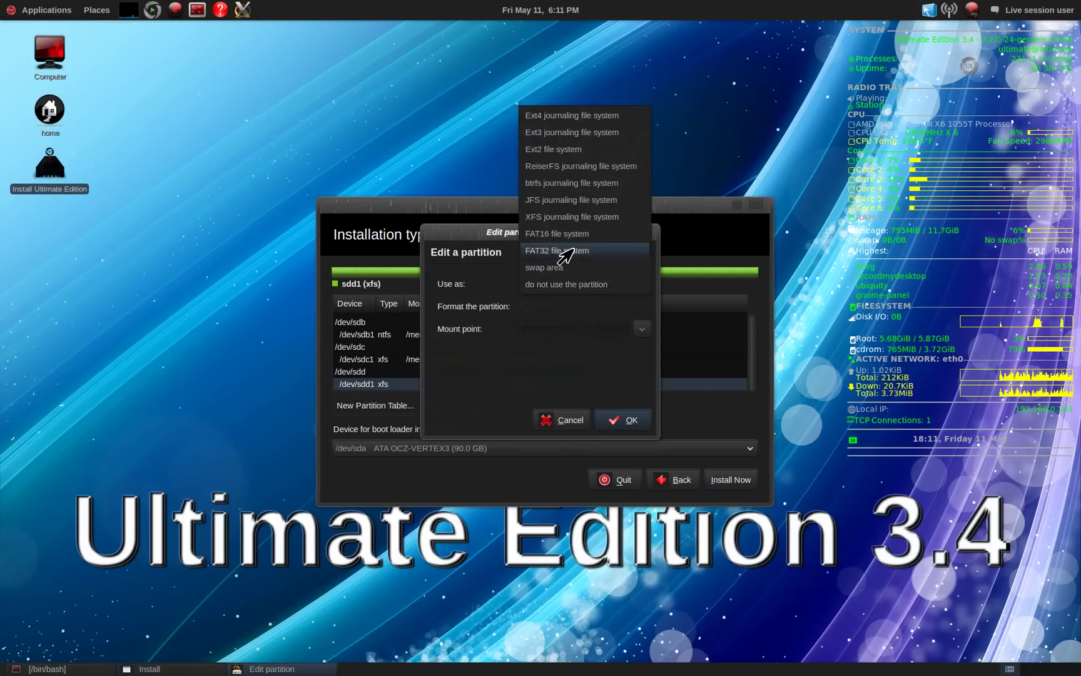
pyautogui.click(551, 216)
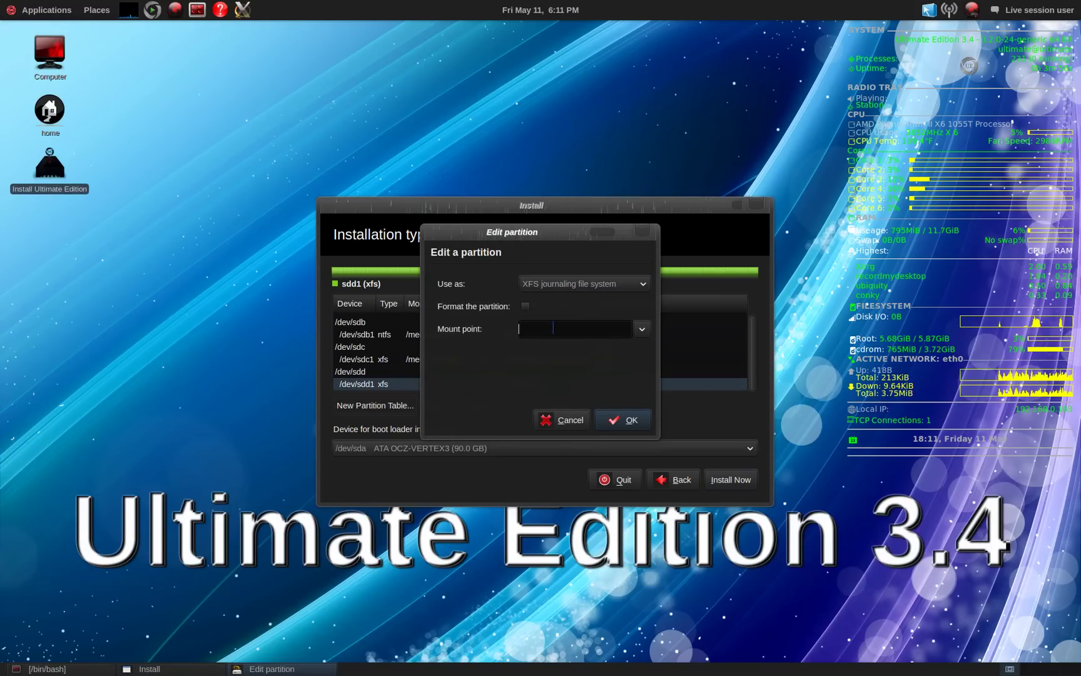
pyautogui.write('media/Tuneage')
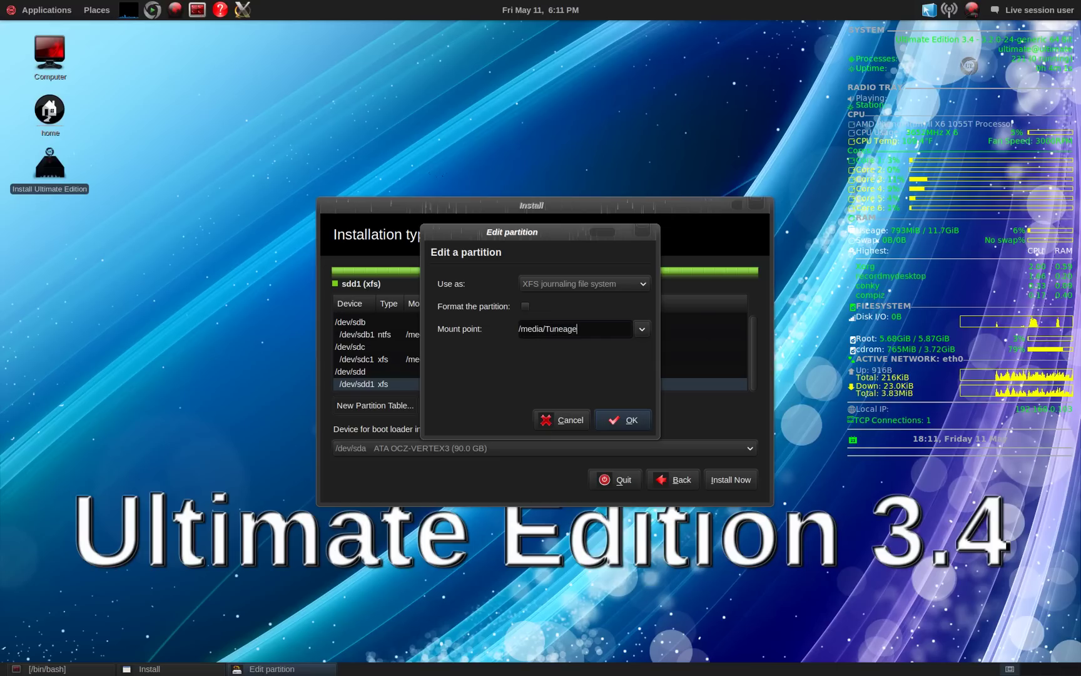
pyautogui.click(614, 421)
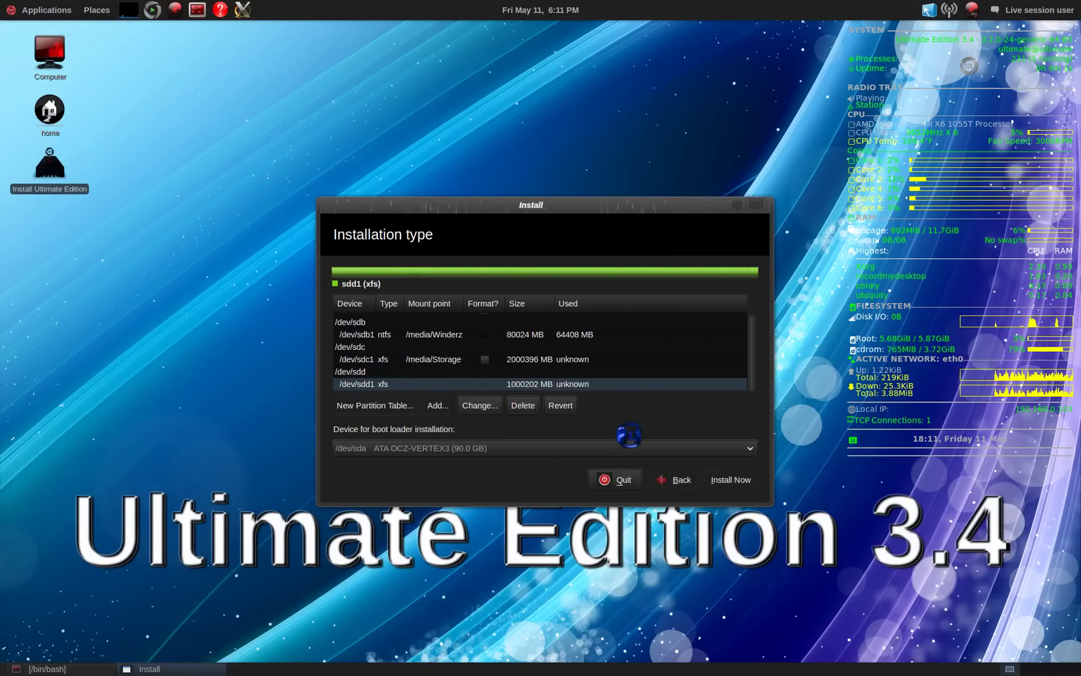
# Start the installation and continue without assigning swap space
pyautogui.click(730, 480)
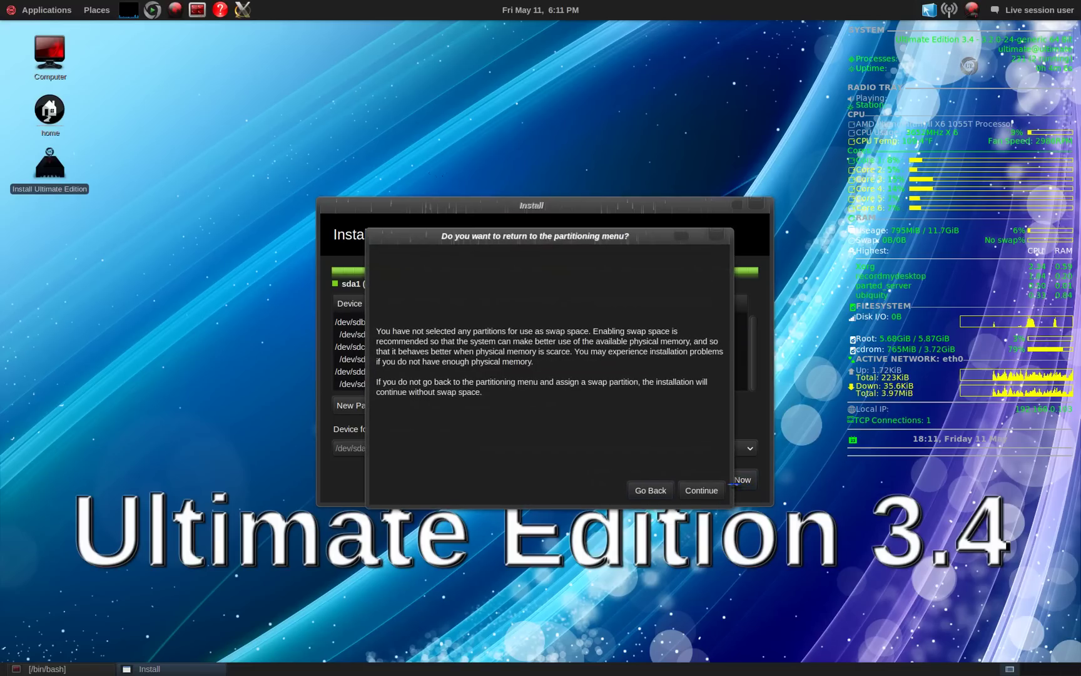
pyautogui.click(692, 490)
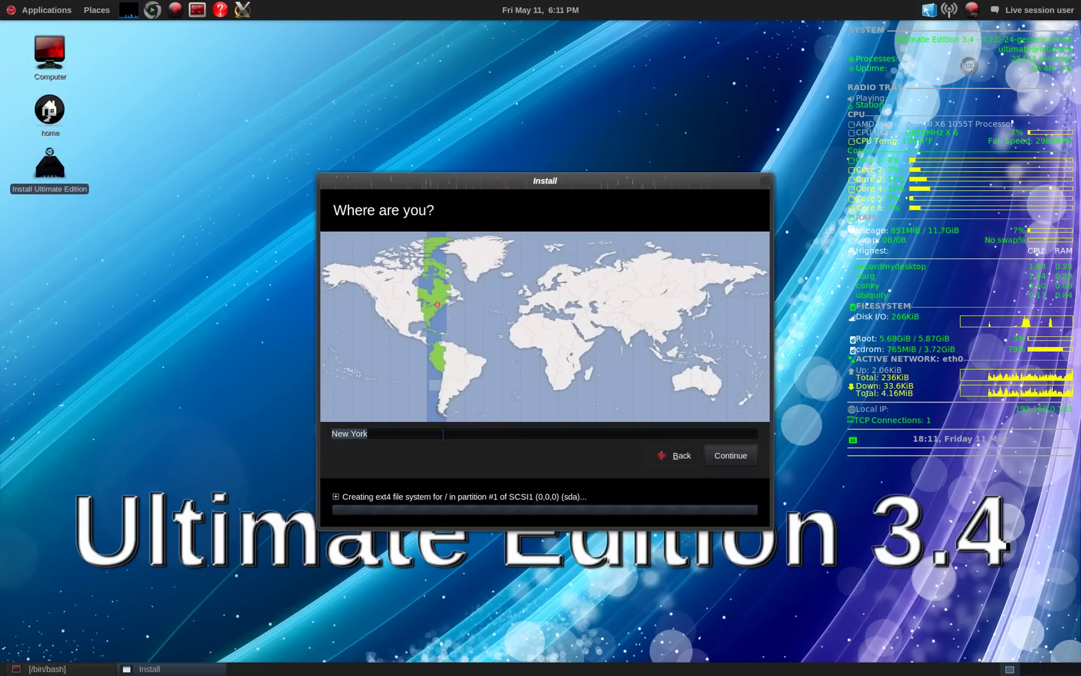
# Look up "vev" as the time zone location, accept the first suggestion and continue to the user details
pyautogui.write('vev')
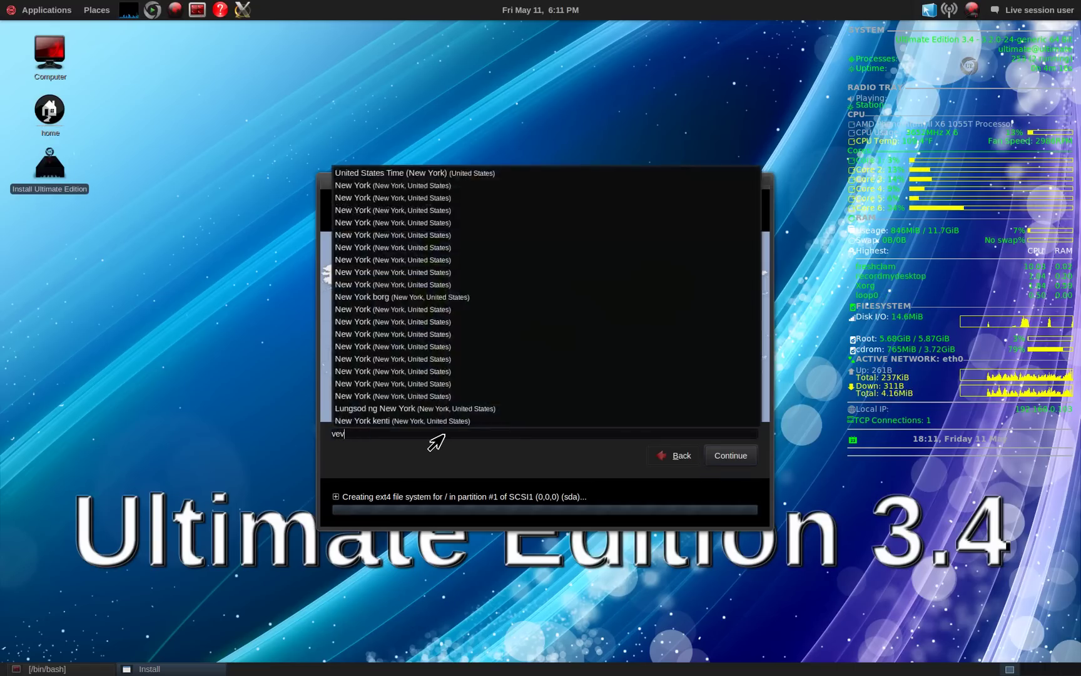
pyautogui.press('Down')
pyautogui.press('Return')
pyautogui.click(731, 456)
pyautogui.click(730, 456)
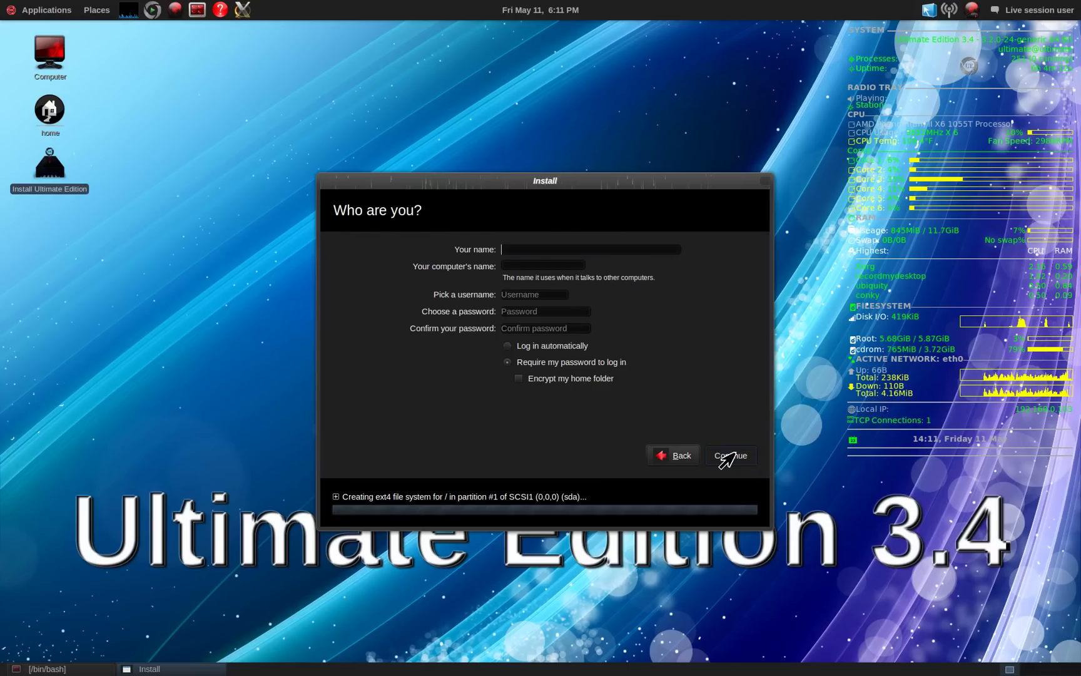
# Enter the user's full name and set the computer's name to JackHammer
pyautogui.write('TheeMahn')
pyautogui.press('Tab')
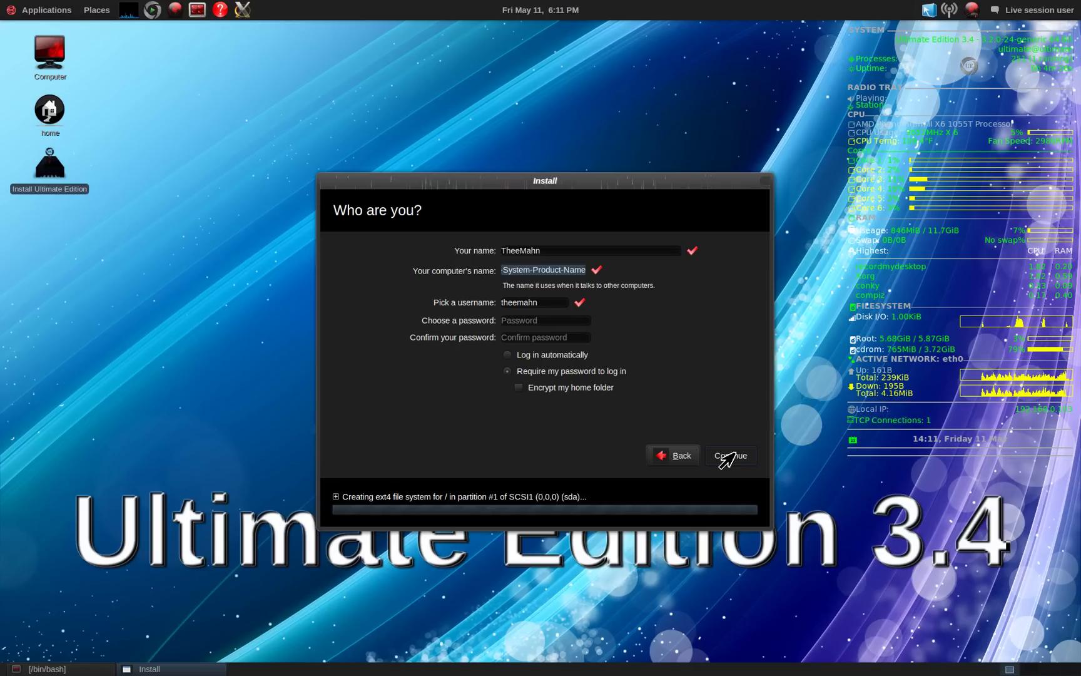
pyautogui.write('JackHammer')
pyautogui.press('Tab')
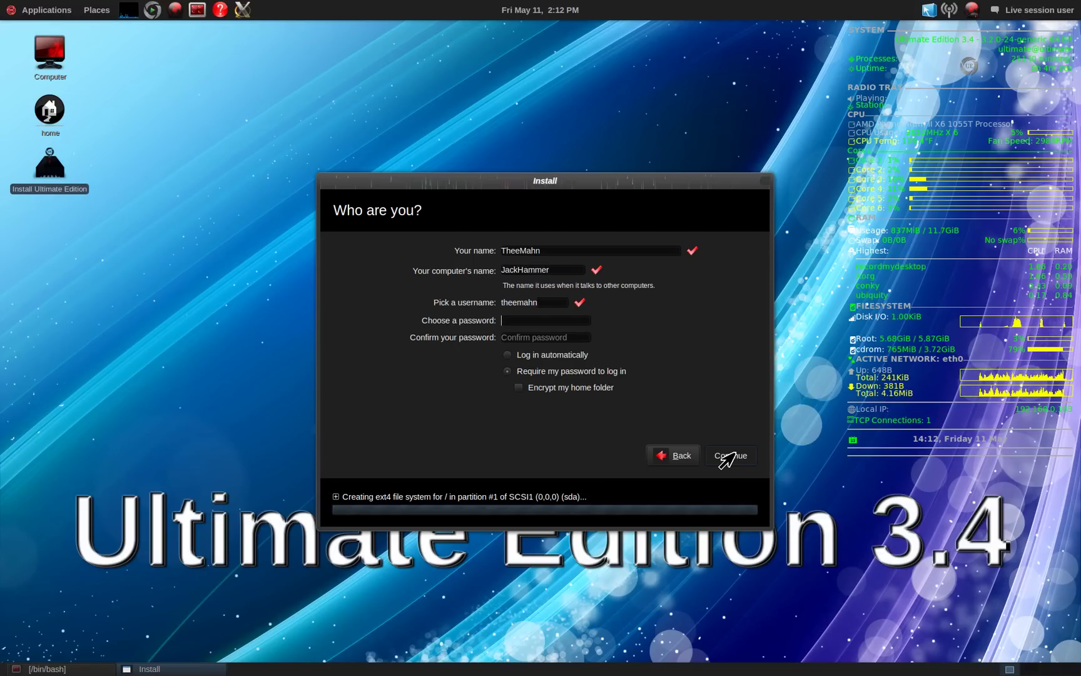
# Enter and confirm the account password, submit the user details and continue without importing any existing accounts
pyautogui.write('••••••')
pyautogui.press('Tab')
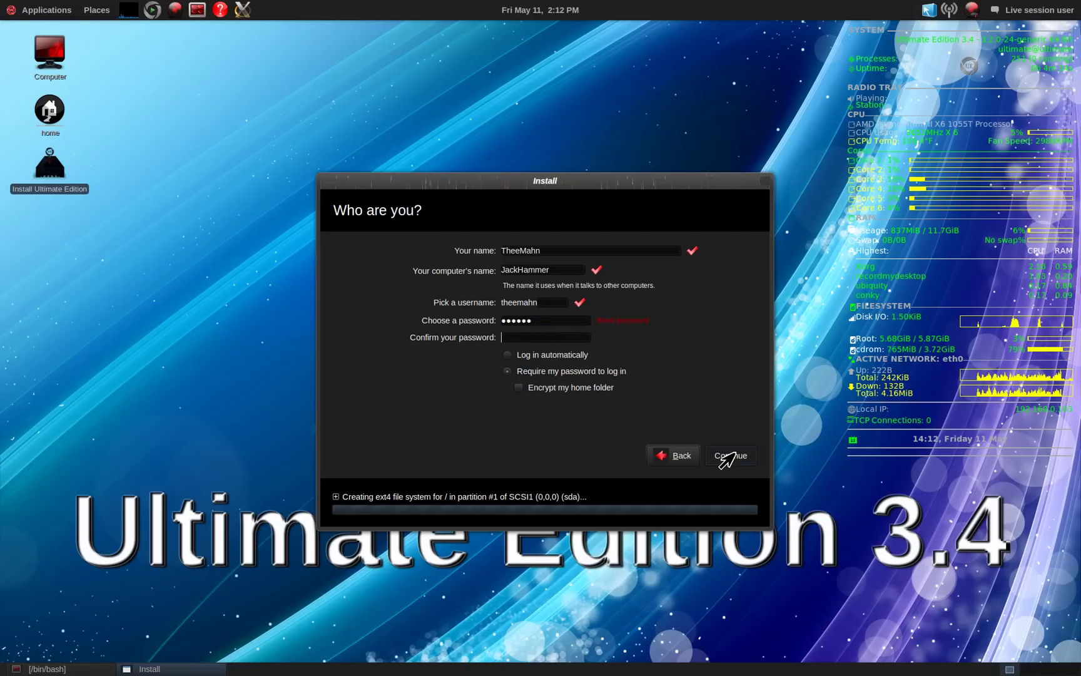
pyautogui.write('•••••')
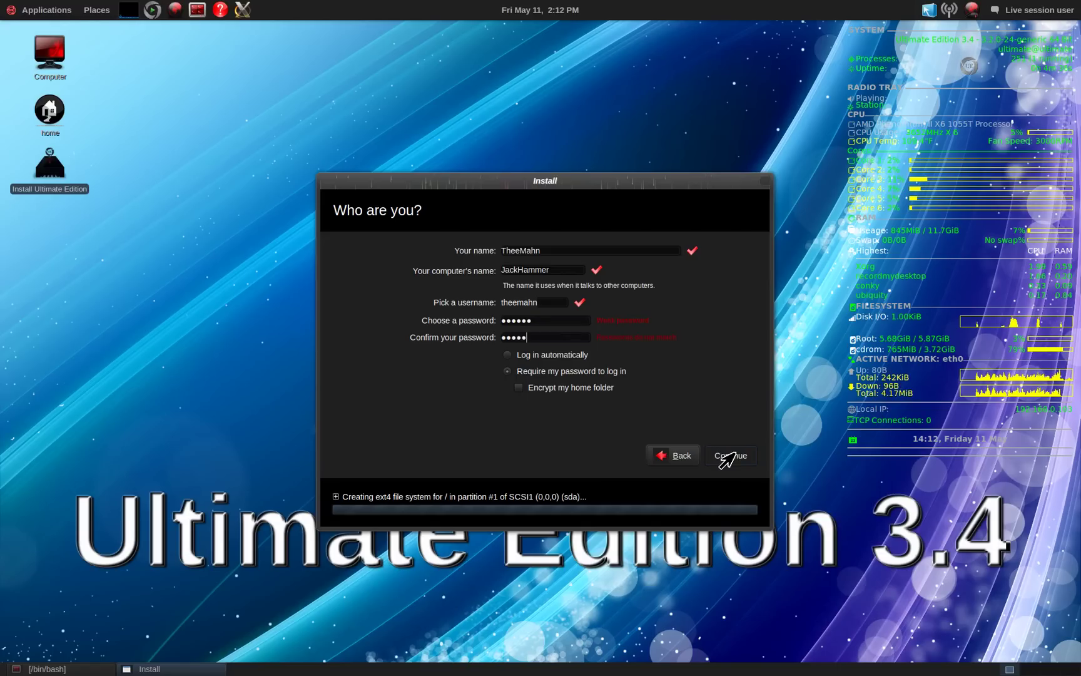
pyautogui.write('•')
pyautogui.click(726, 457)
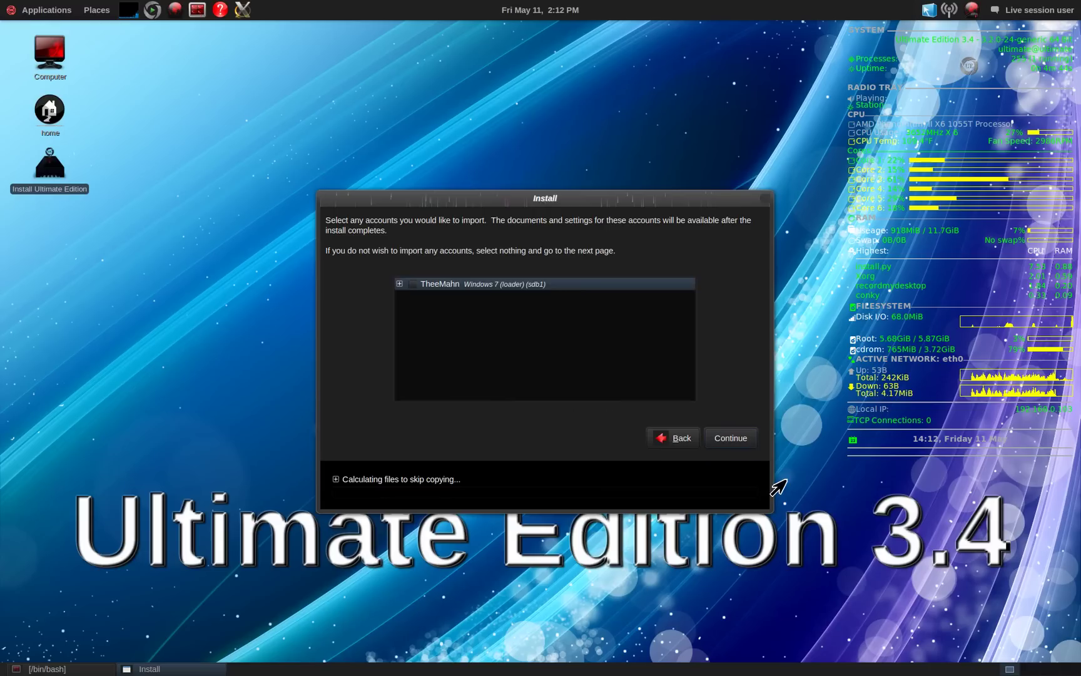
pyautogui.click(729, 439)
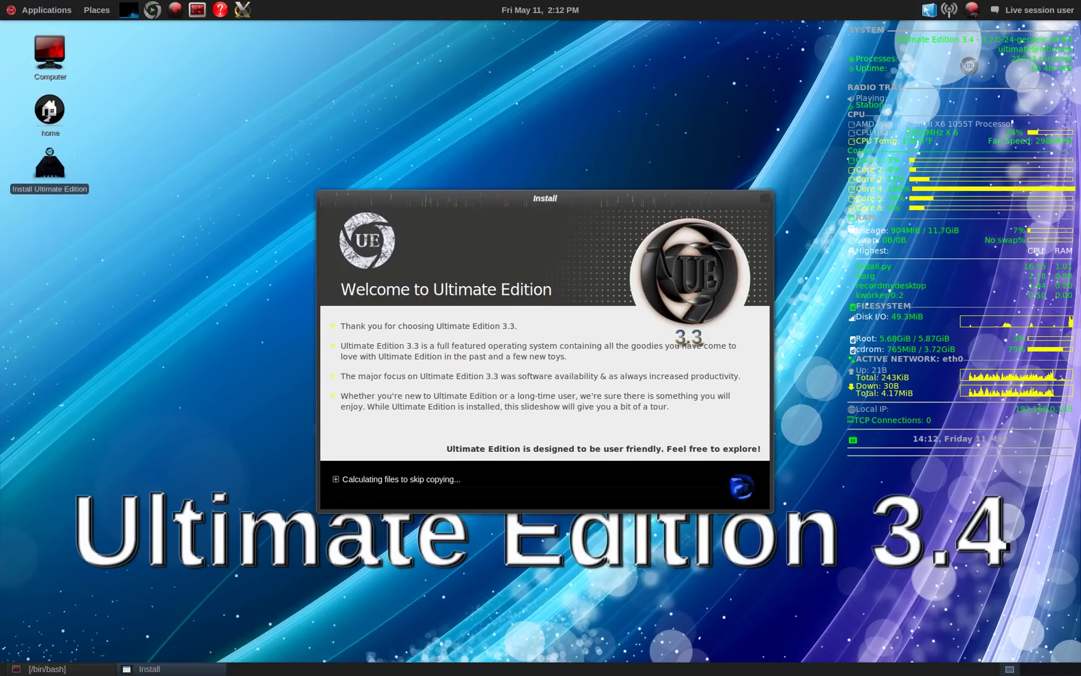
# Move the installer window aside, look through the application categories and launch Ultimate Player from Sound & Video
pyautogui.moveTo(543, 199); pyautogui.dragTo(269, 324)
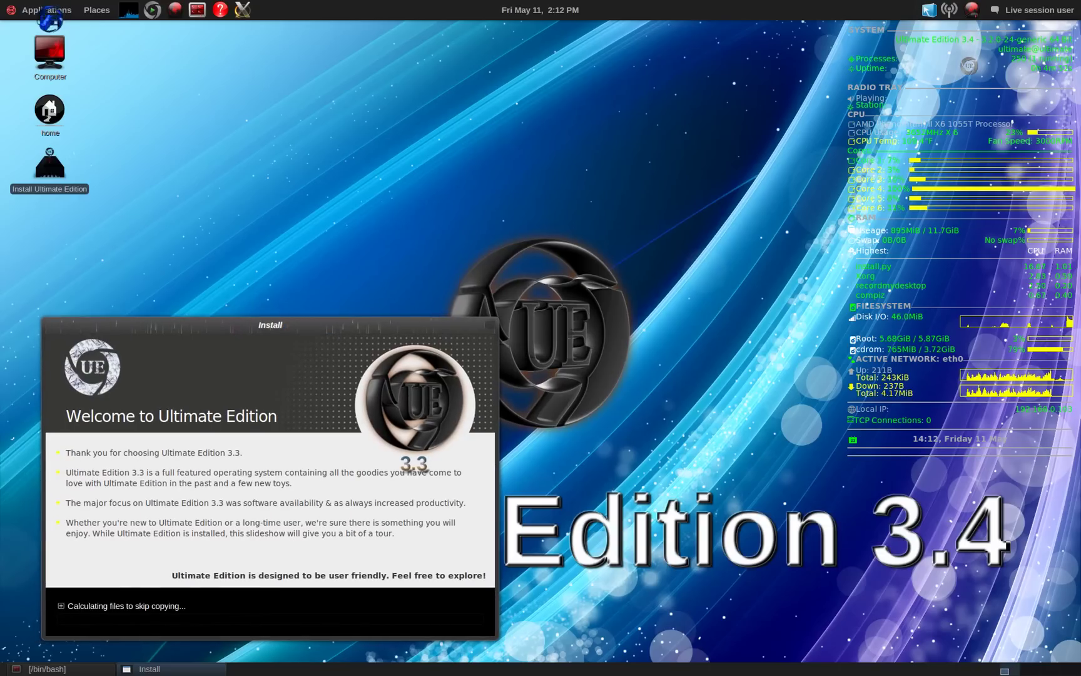
pyautogui.click(49, 11)
pyautogui.moveTo(56, 33)
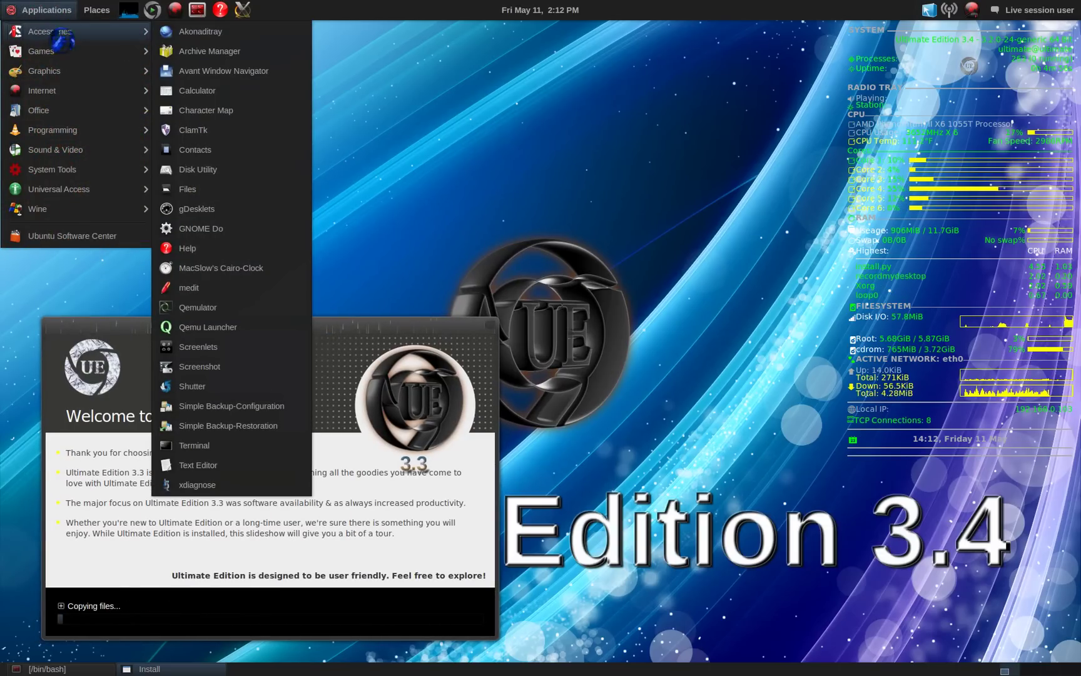
pyautogui.moveTo(50, 52)
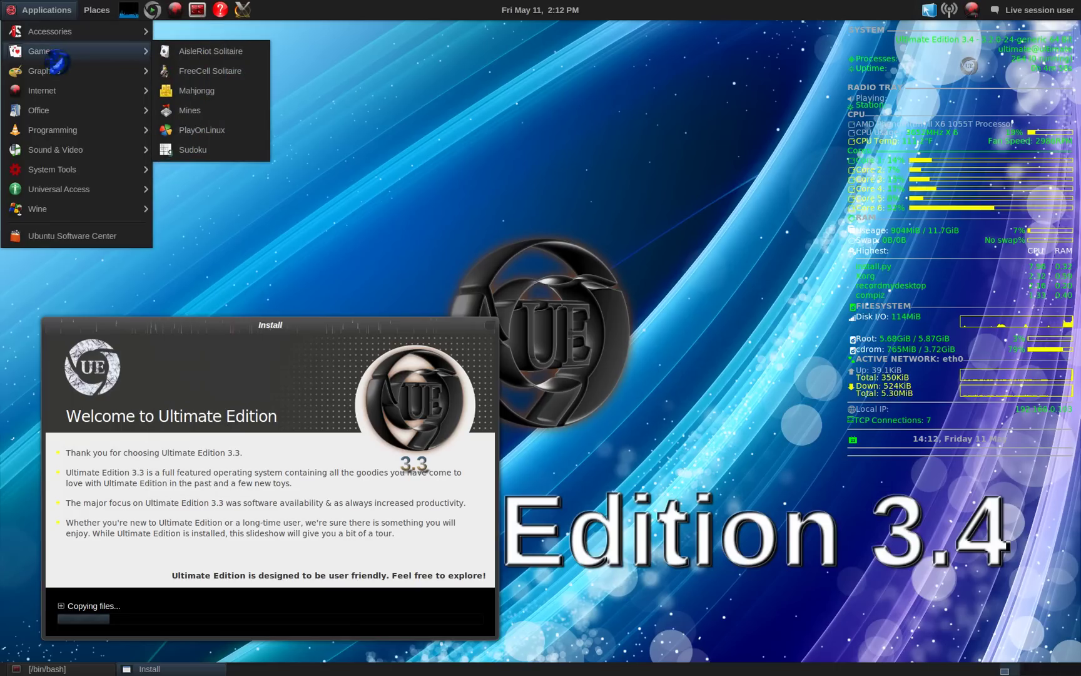
pyautogui.moveTo(56, 73)
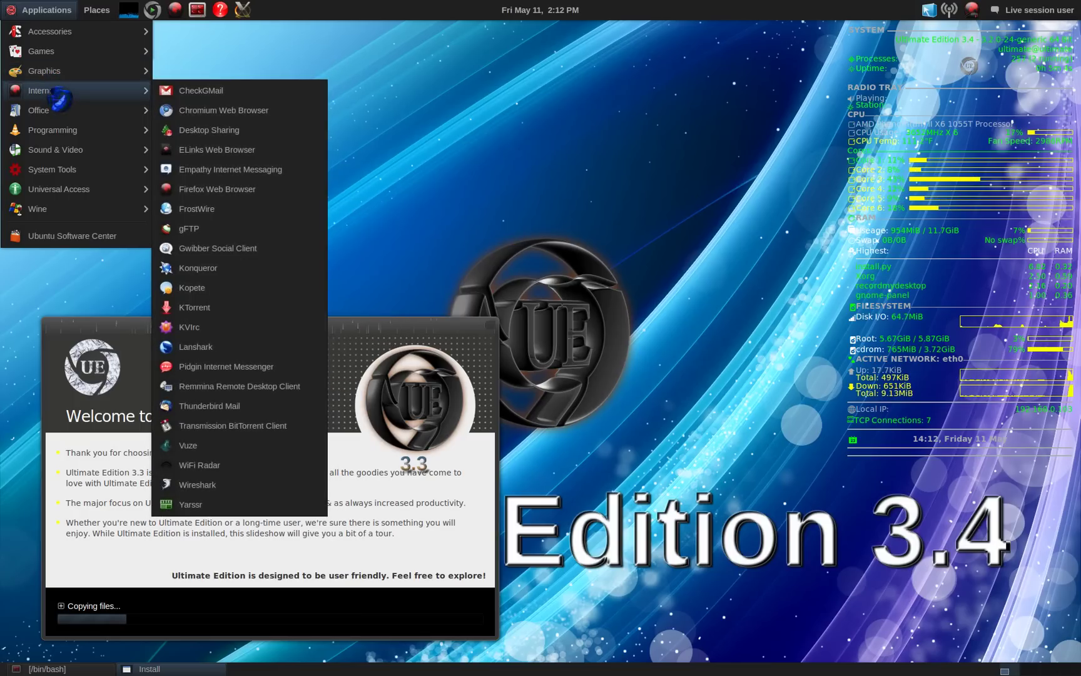
pyautogui.moveTo(60, 115)
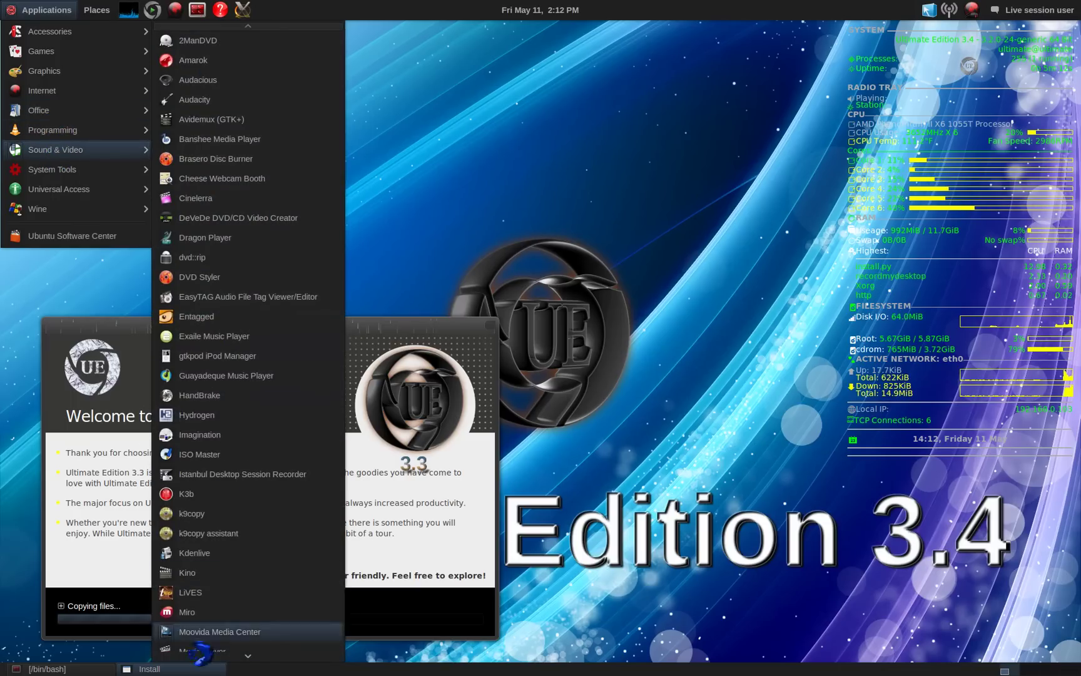
pyautogui.moveTo(222, 656)
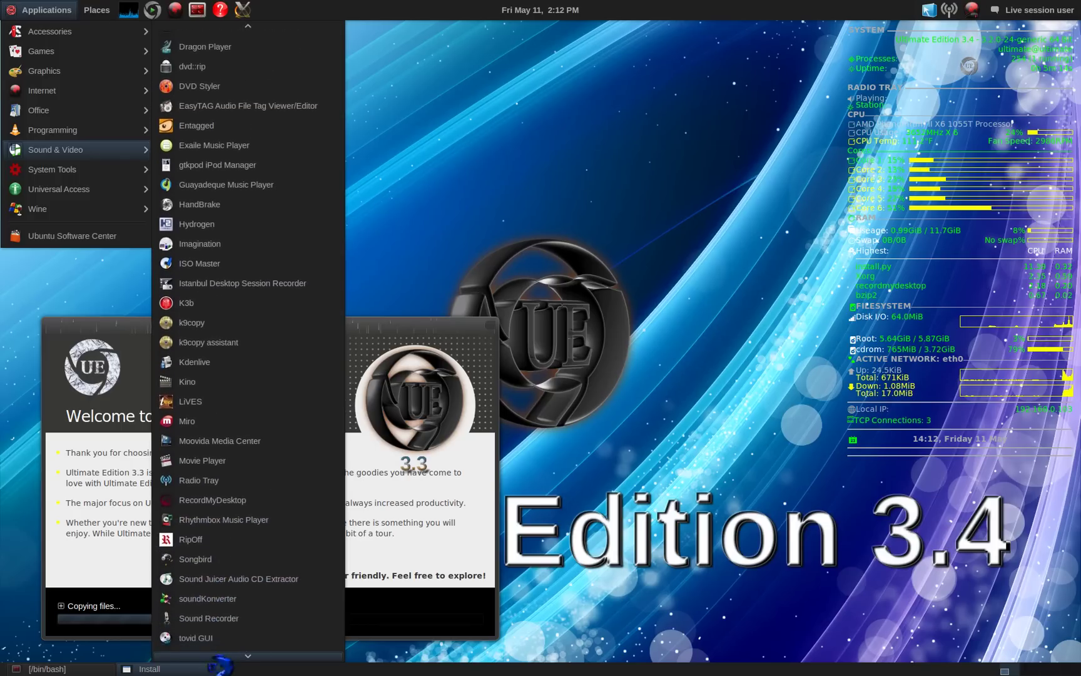
pyautogui.click(216, 602)
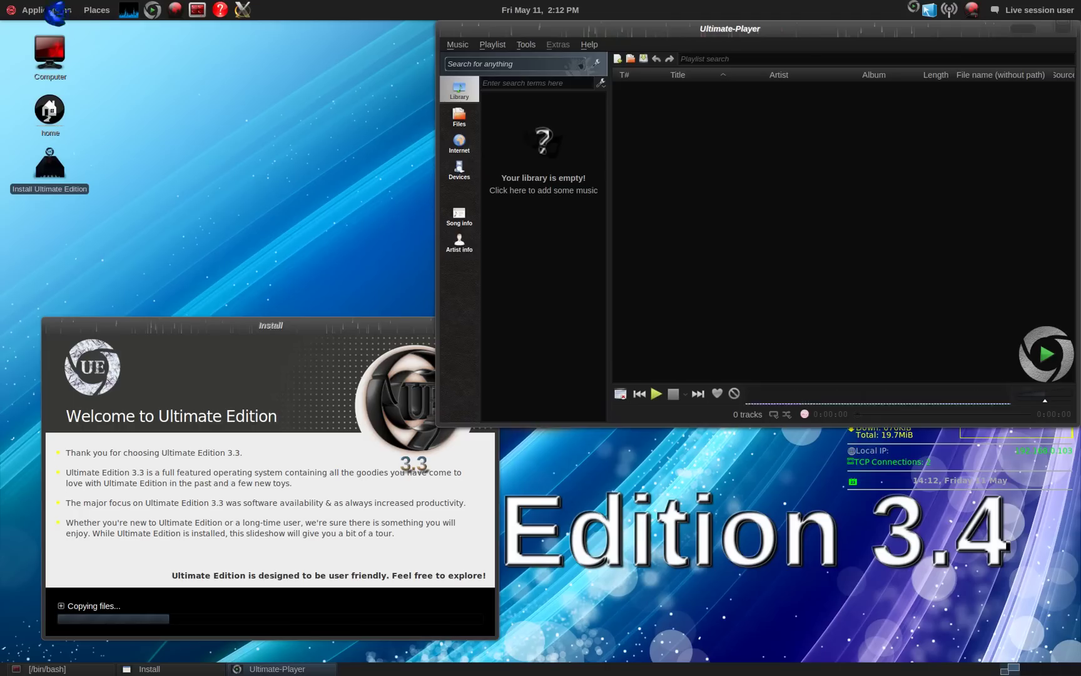
# Examine the System Tools applications, including Administration and Preferences, and the Universal Access category
pyautogui.click(29, 9)
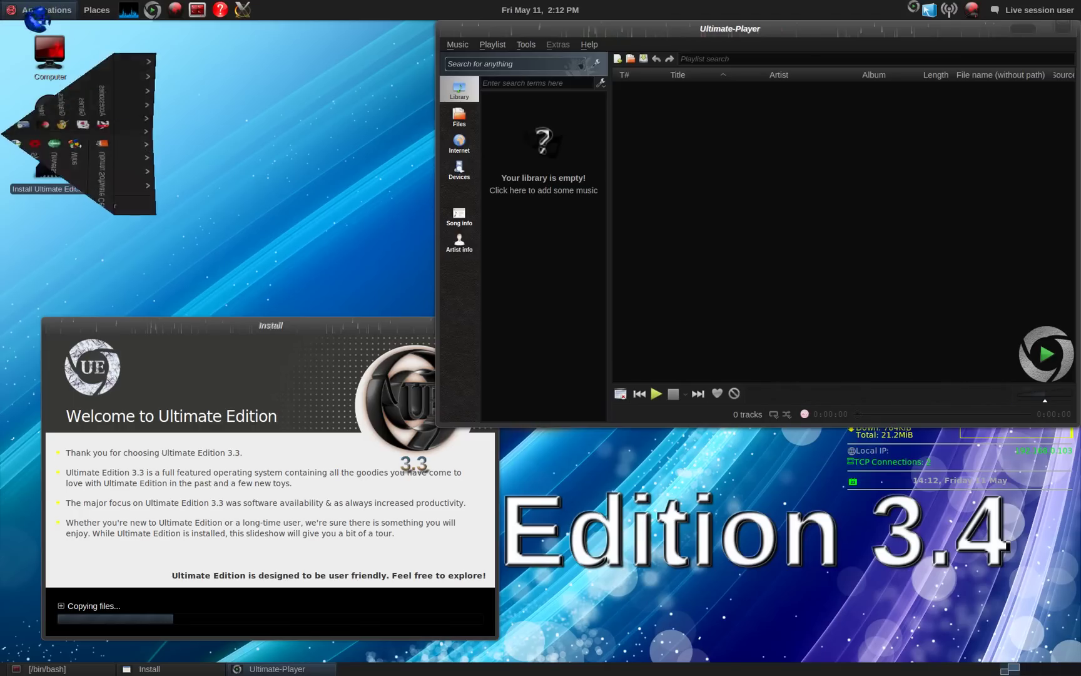
pyautogui.moveTo(62, 179)
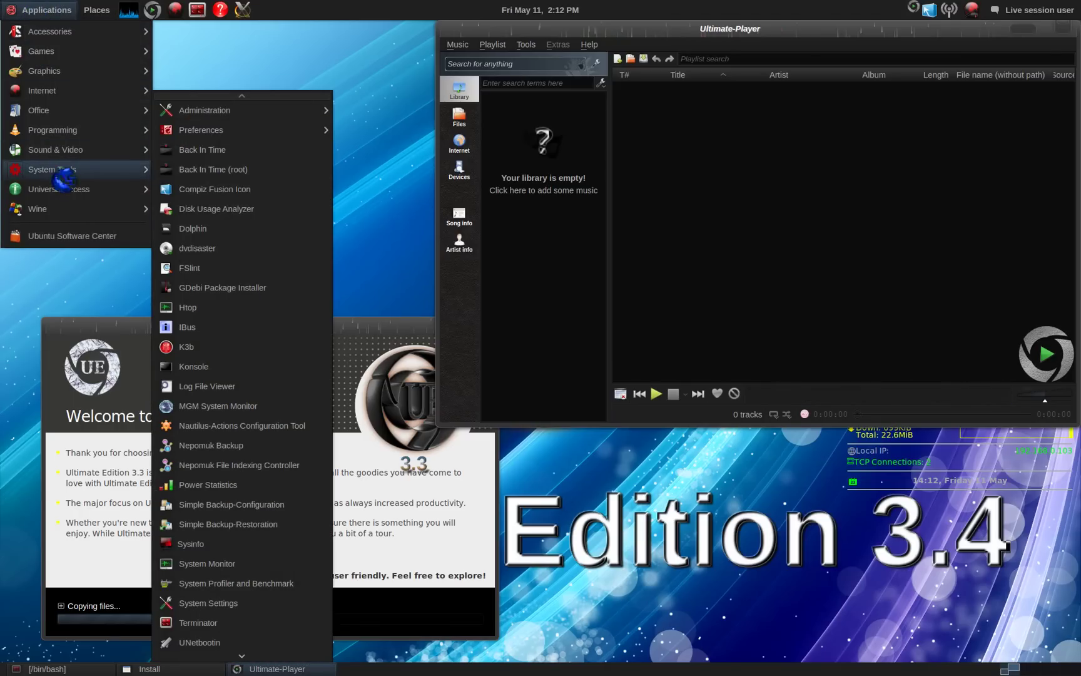
pyautogui.moveTo(230, 117)
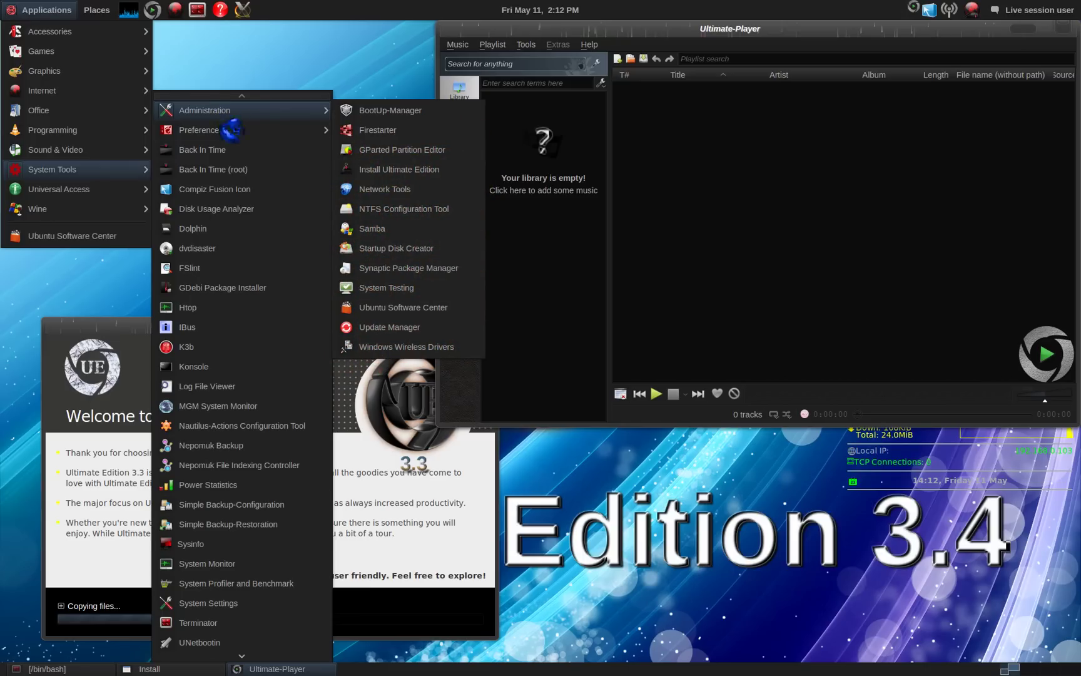
pyautogui.moveTo(233, 138)
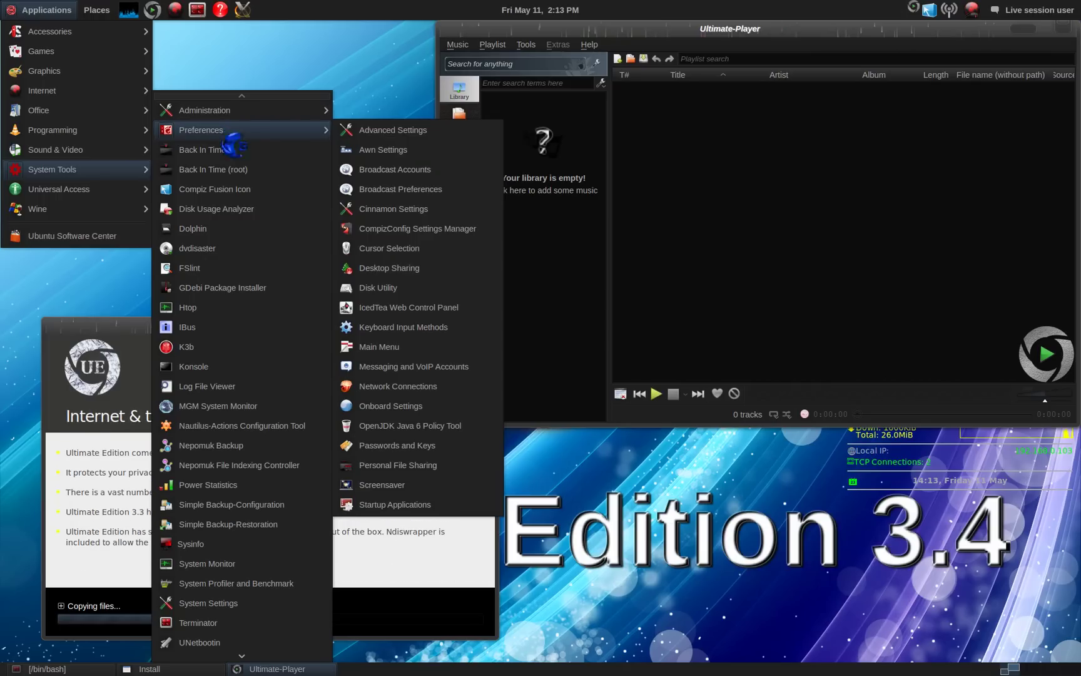
pyautogui.moveTo(234, 656)
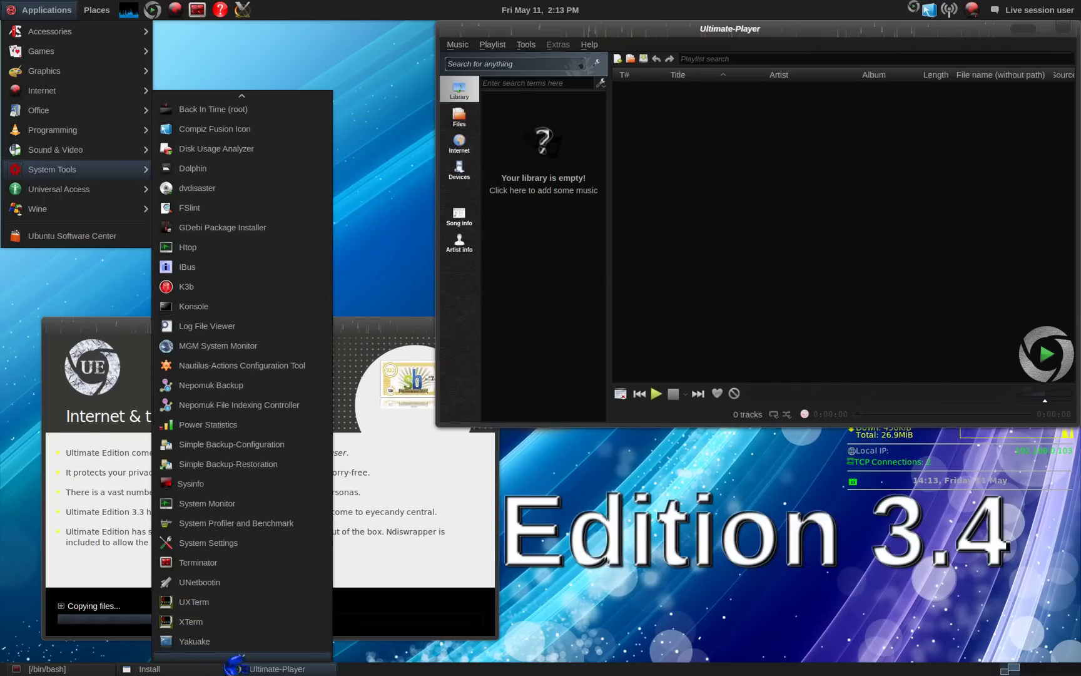
pyautogui.moveTo(125, 191)
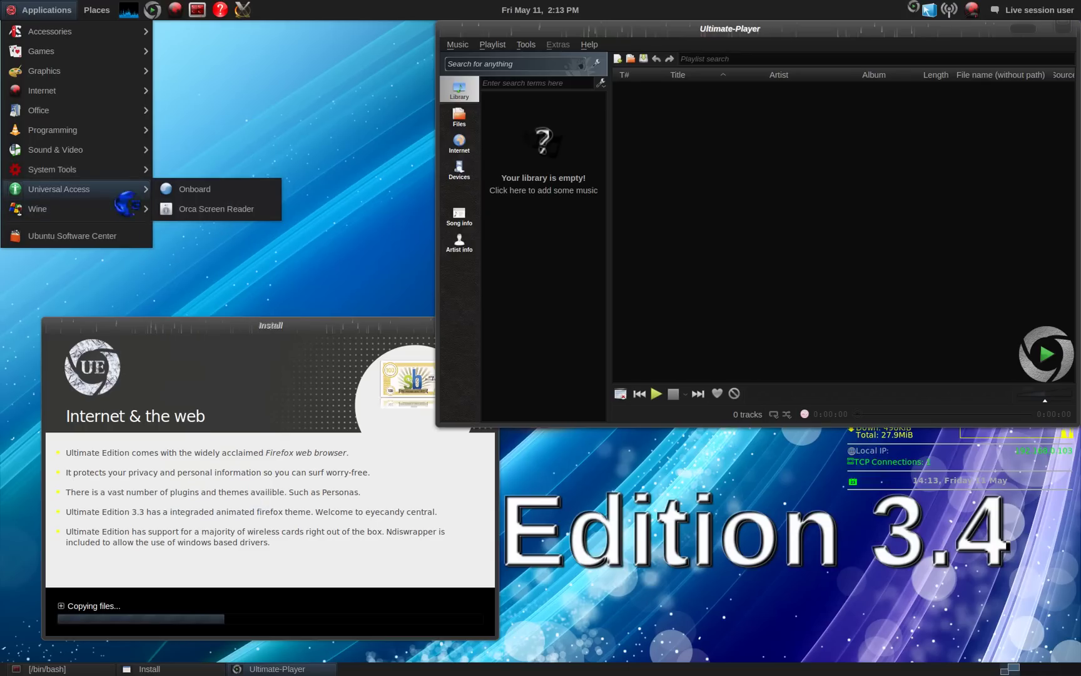
pyautogui.moveTo(101, 208)
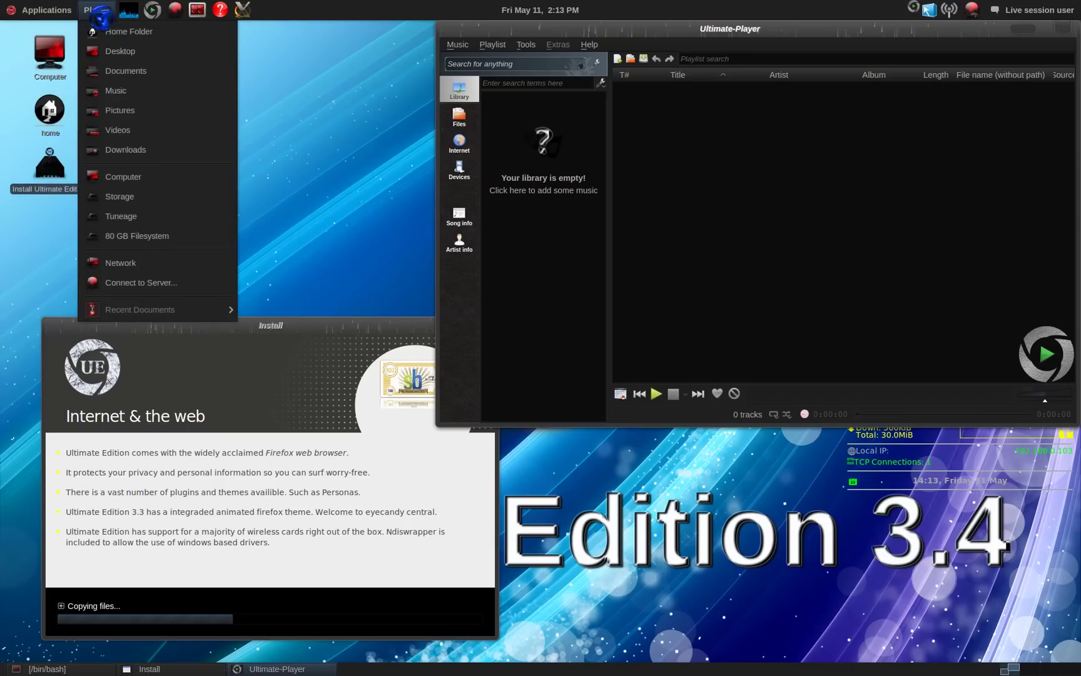
# View the Home folder with its window moved clear of Ultimate Player, and close both windows
pyautogui.click(119, 31)
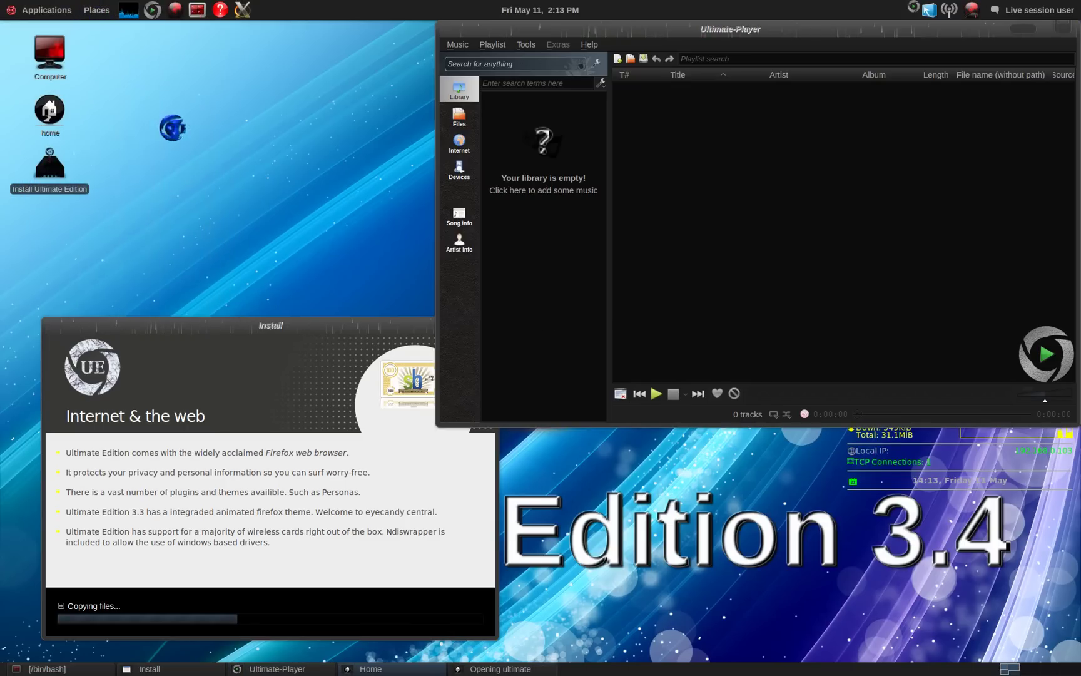
pyautogui.moveTo(191, 42); pyautogui.dragTo(266, 285)
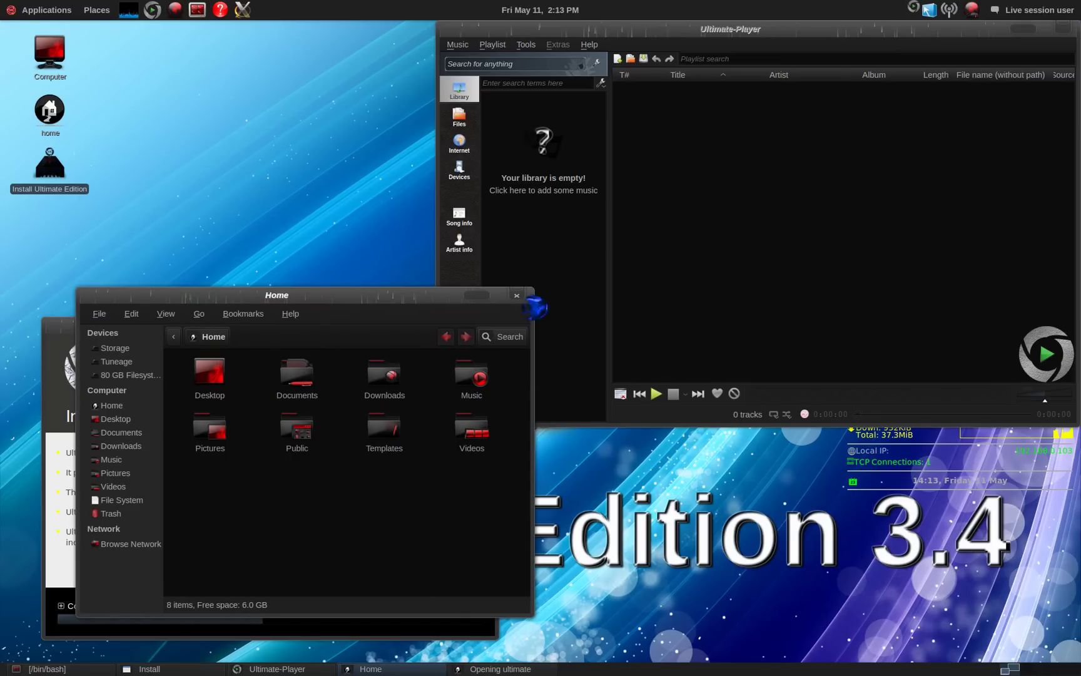
pyautogui.click(517, 295)
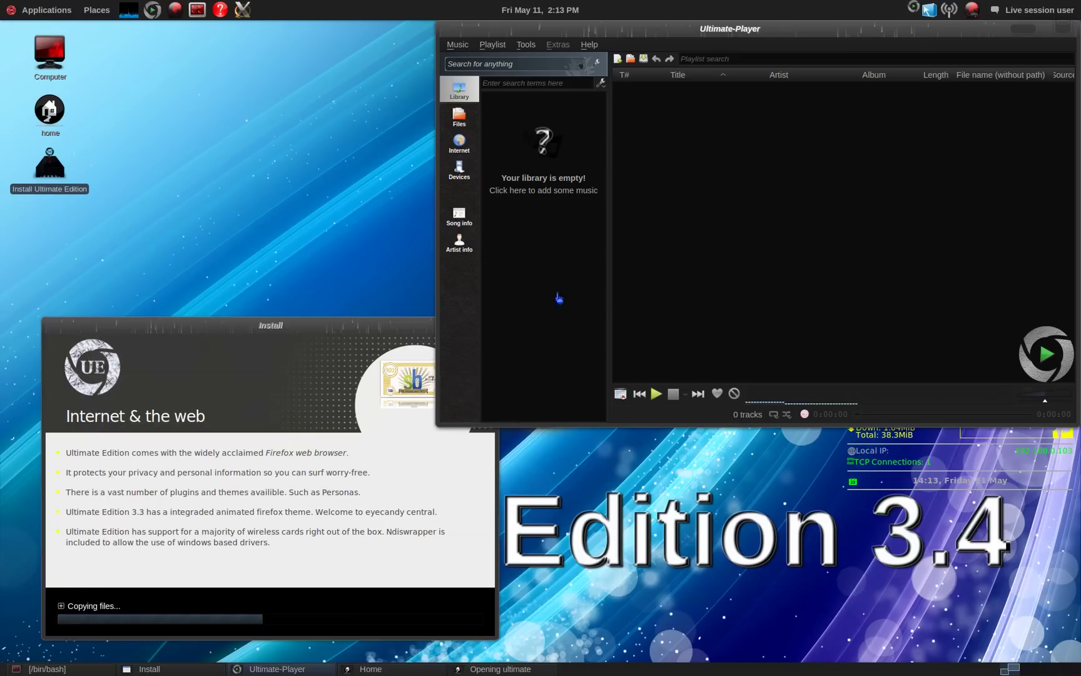
pyautogui.click(1062, 29)
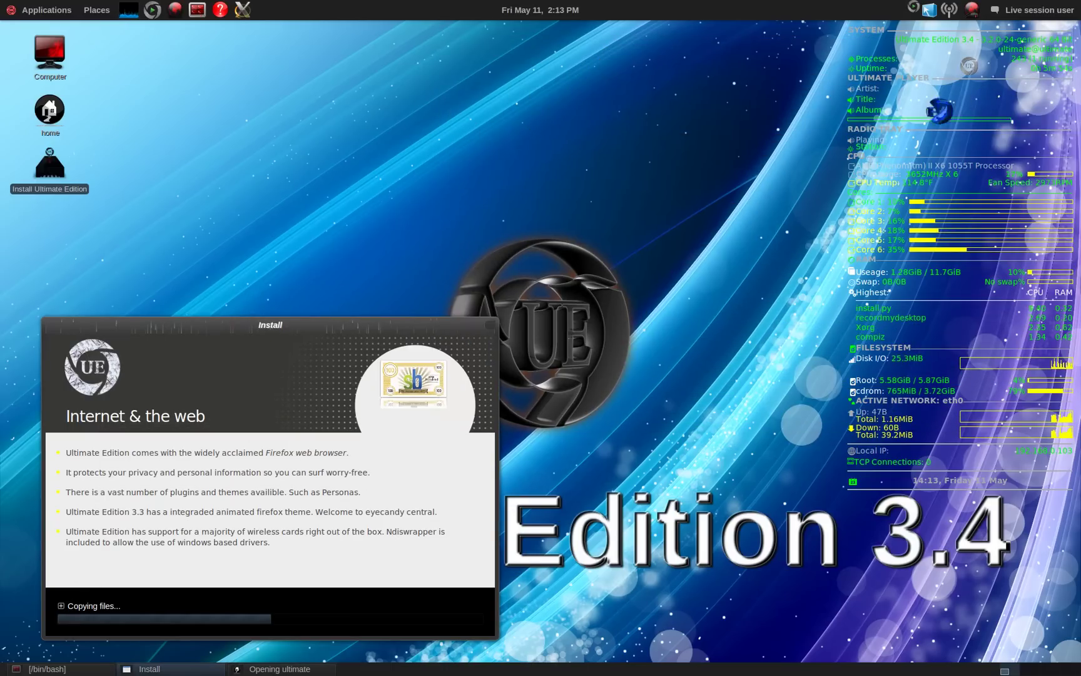
# Play the Alternative Rock station 99.7 The Blitz in Radio Tray
pyautogui.click(970, 10)
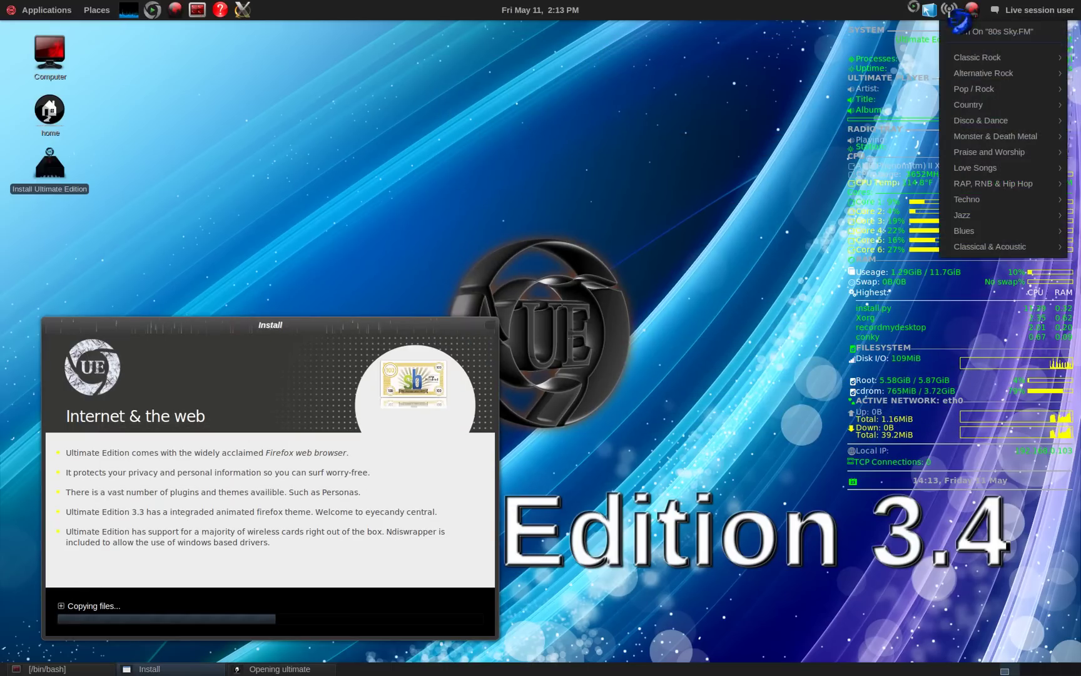
pyautogui.moveTo(970, 75)
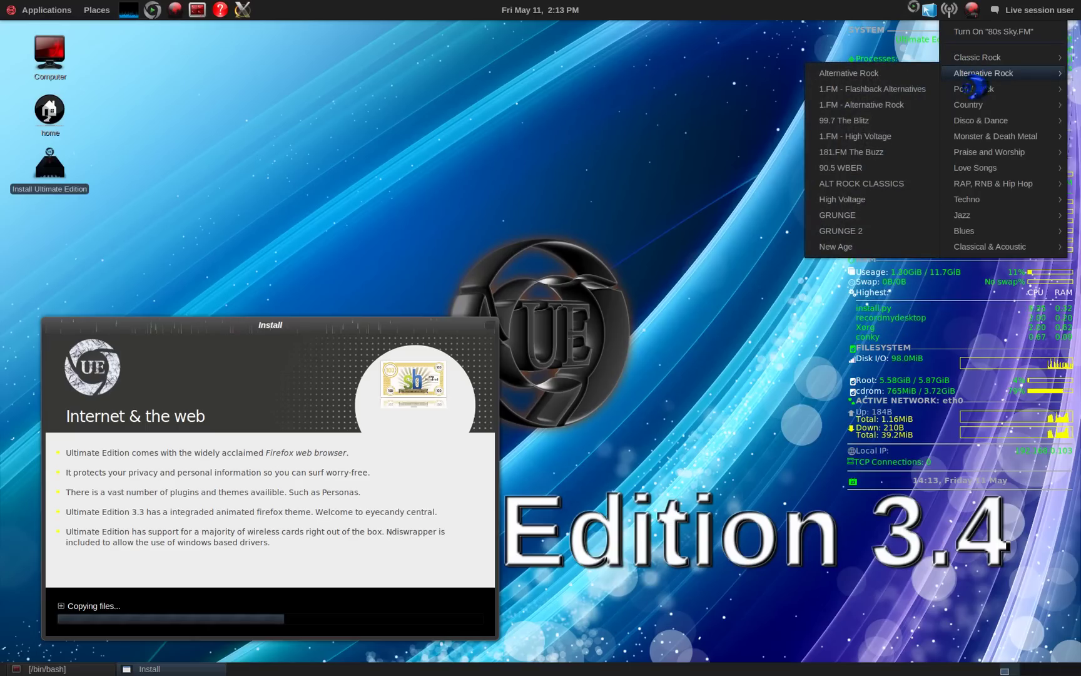
pyautogui.click(870, 120)
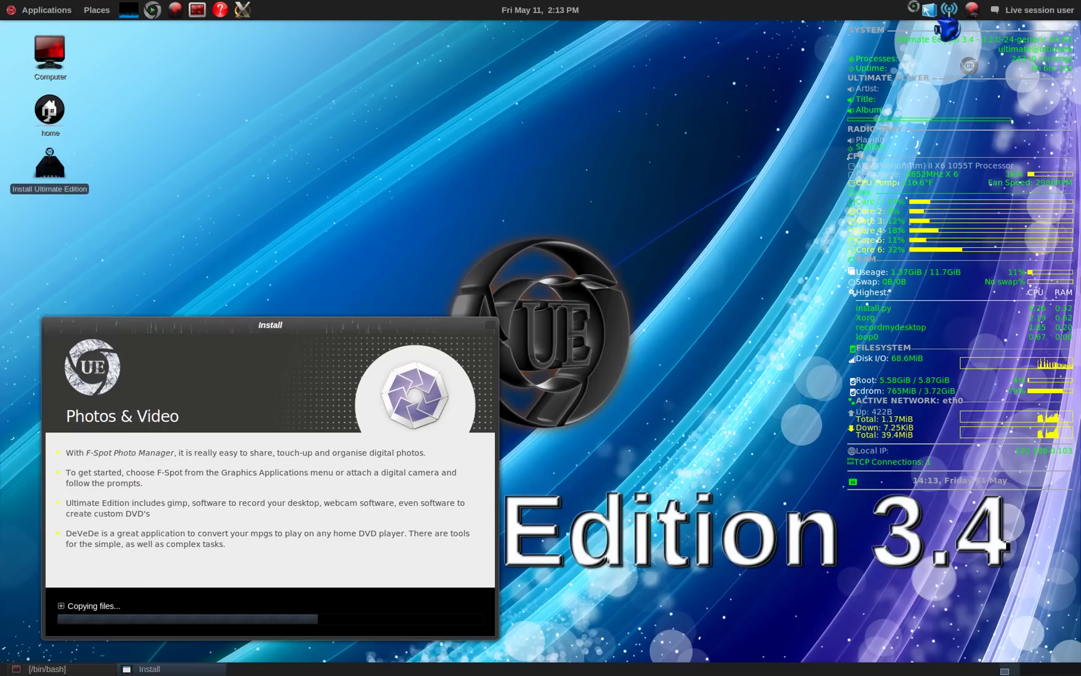
pyautogui.moveTo(956, 24)
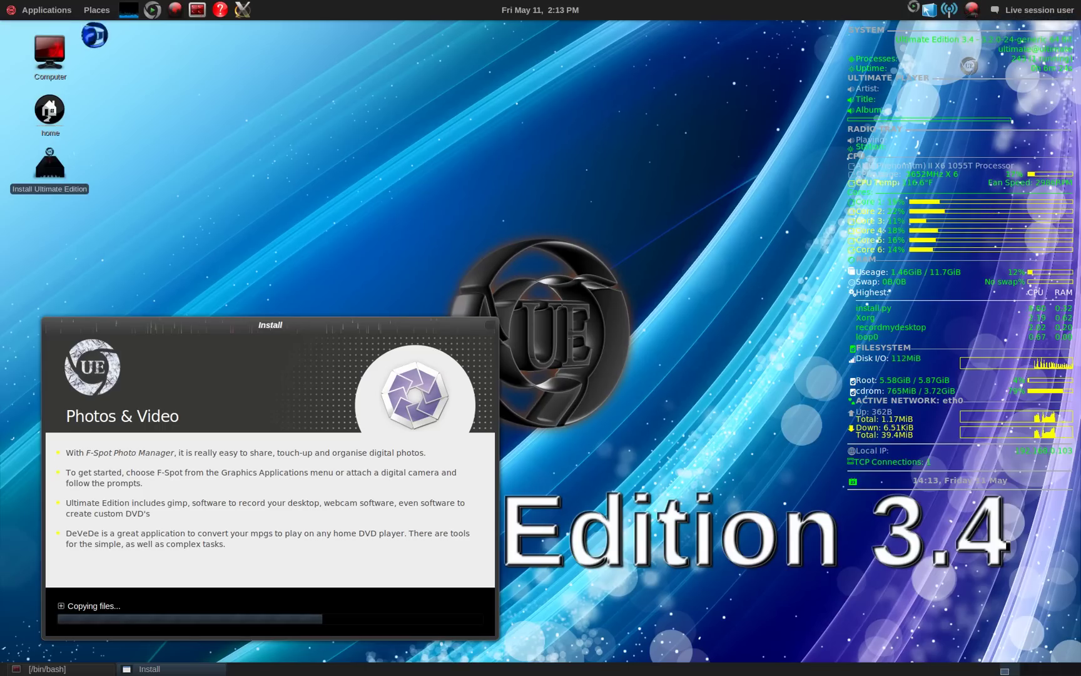
# Examine the installed Programming and Sound & Video applications down to the end of the list
pyautogui.click(66, 15)
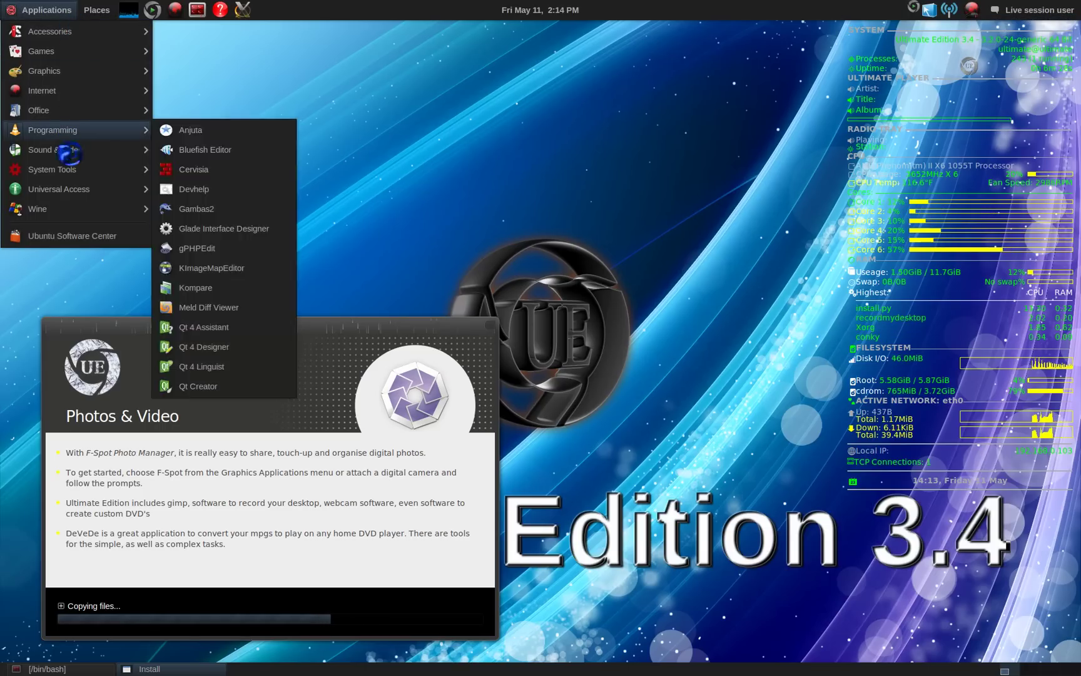
pyautogui.moveTo(66, 153)
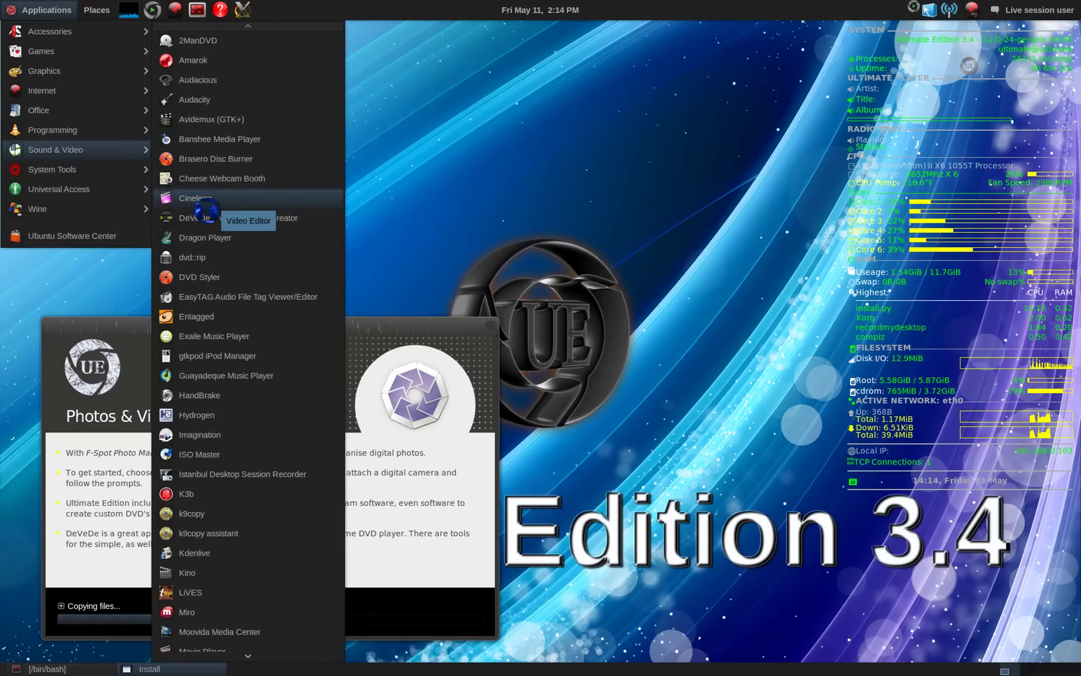
pyautogui.moveTo(237, 668)
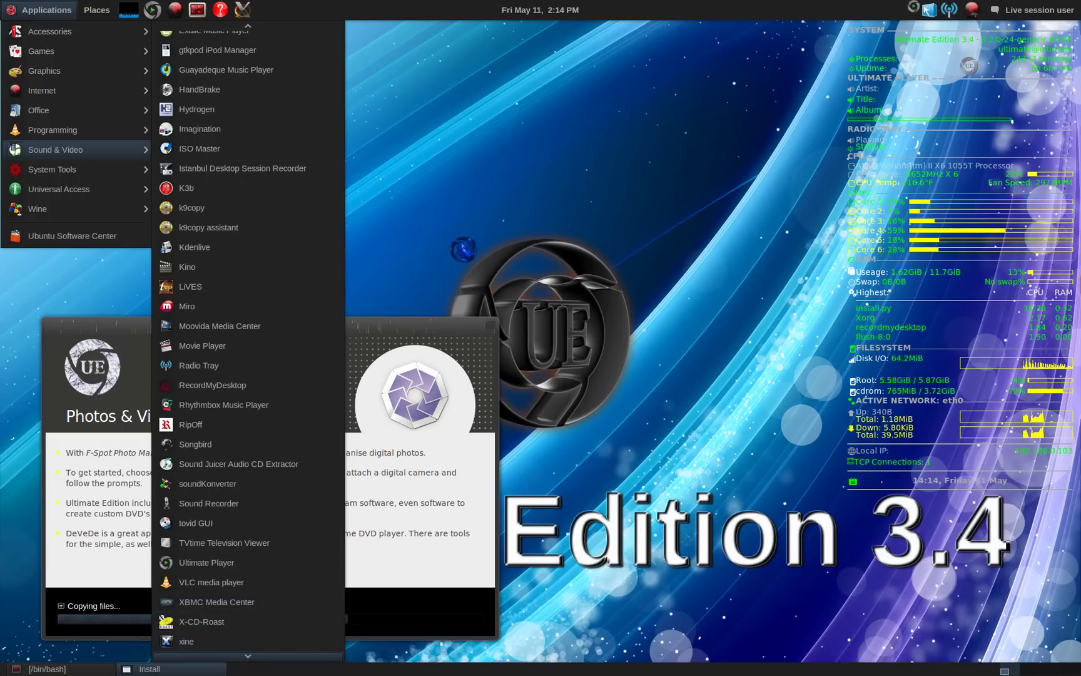
pyautogui.click(465, 251)
# View the Ultimate Edition Guide in a maximized window, close it and move the installer window towards the middle of the desktop
pyautogui.click(220, 10)
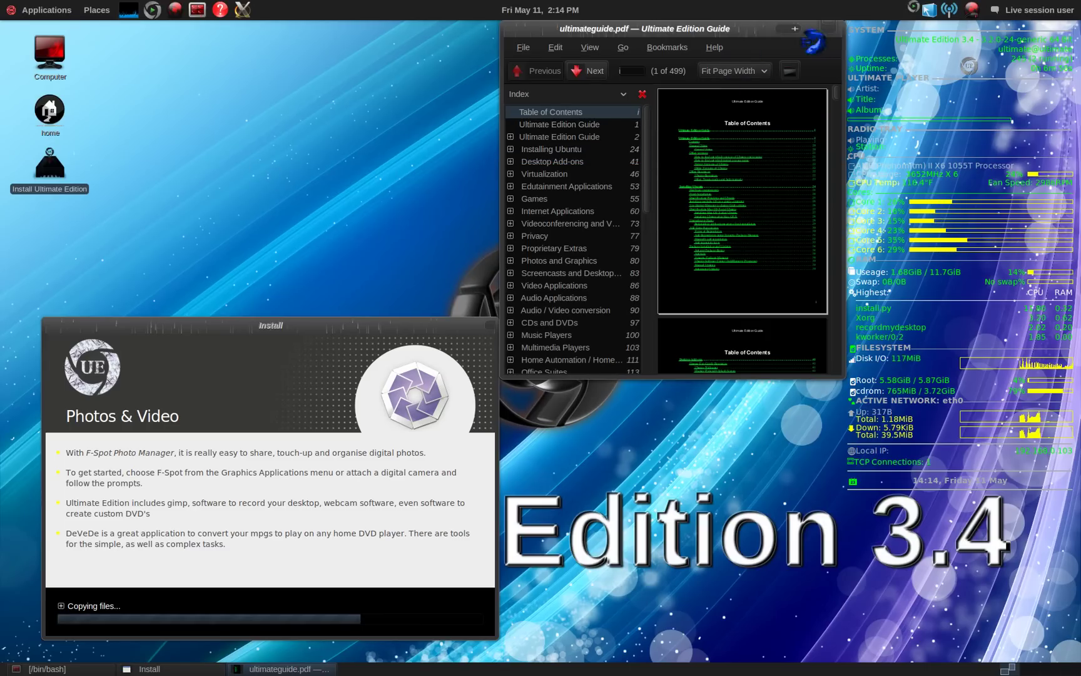
pyautogui.click(795, 28)
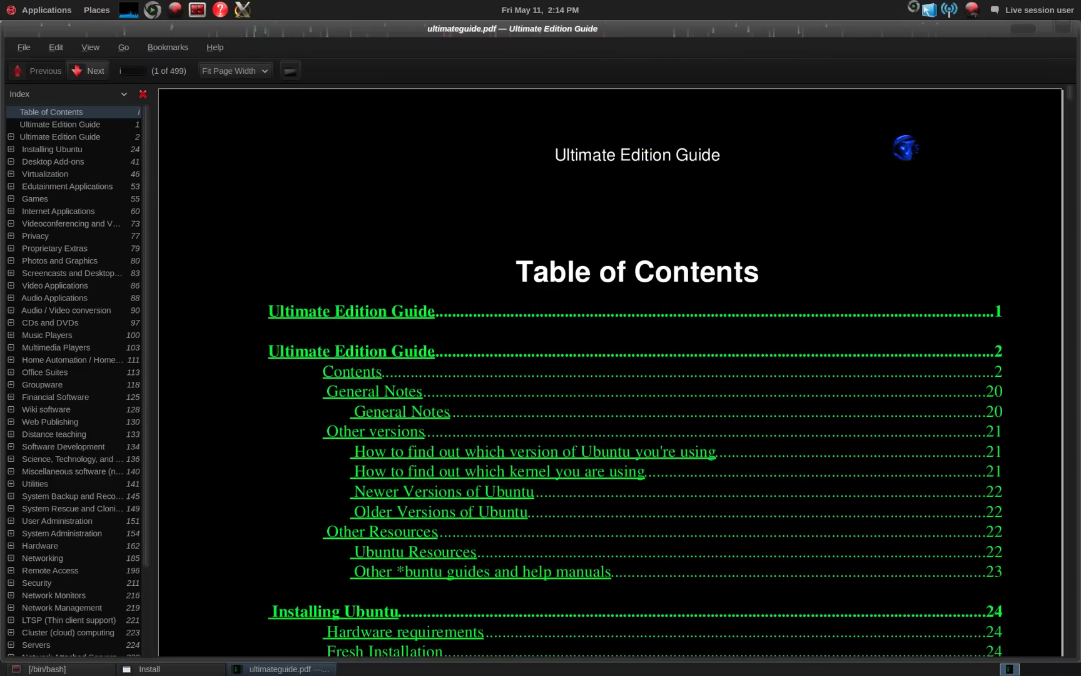
pyautogui.click(1063, 29)
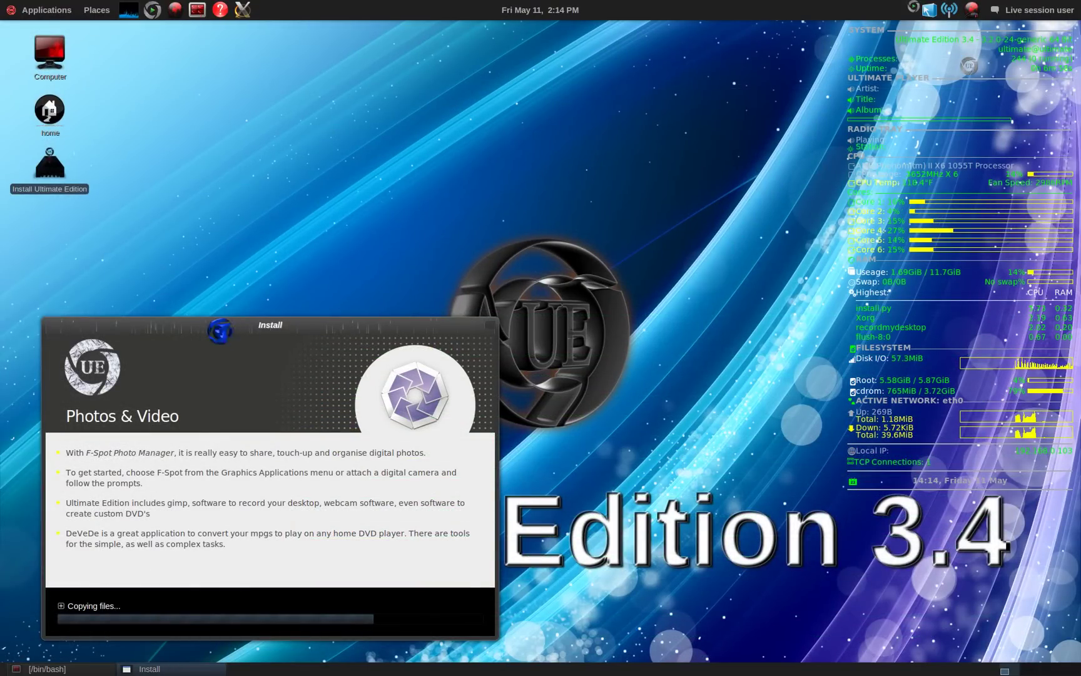
pyautogui.moveTo(219, 331); pyautogui.dragTo(411, 311)
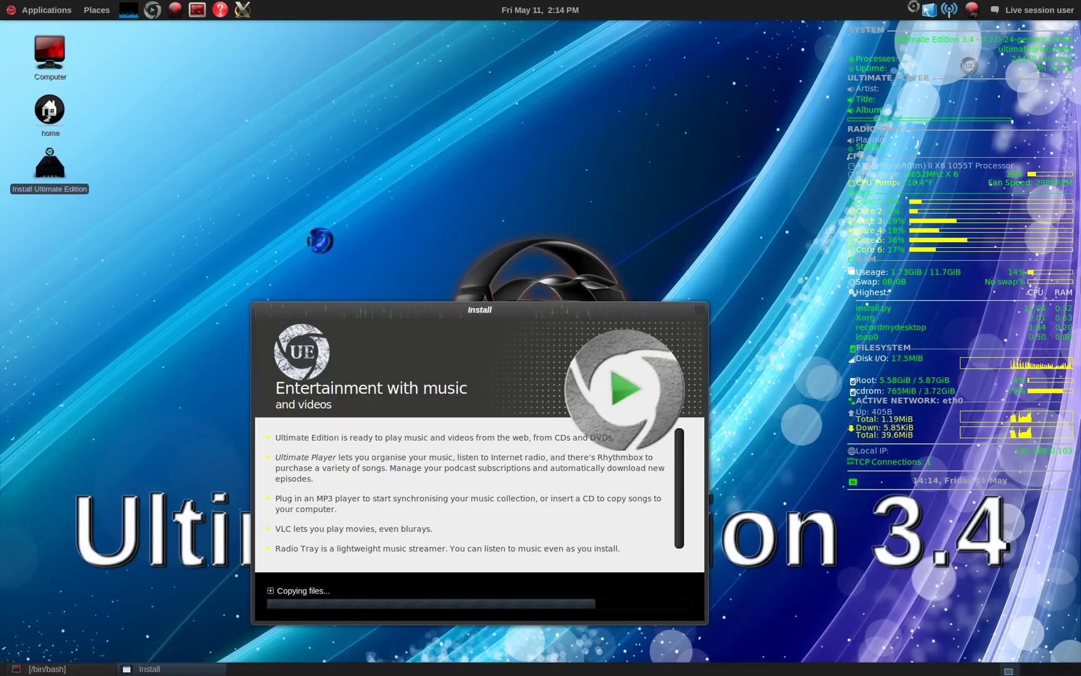
# Launch Terminator from the desktop's scripts, move its window lower on the desktop and run uname -a
pyautogui.rightClick(309, 229)
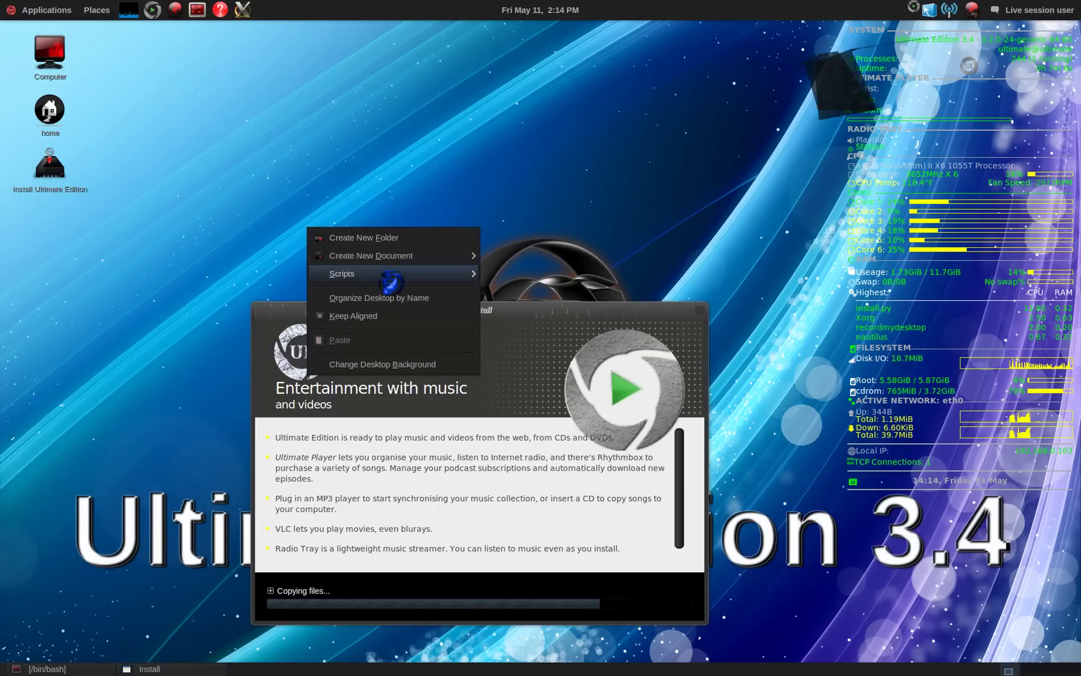
pyautogui.moveTo(389, 281)
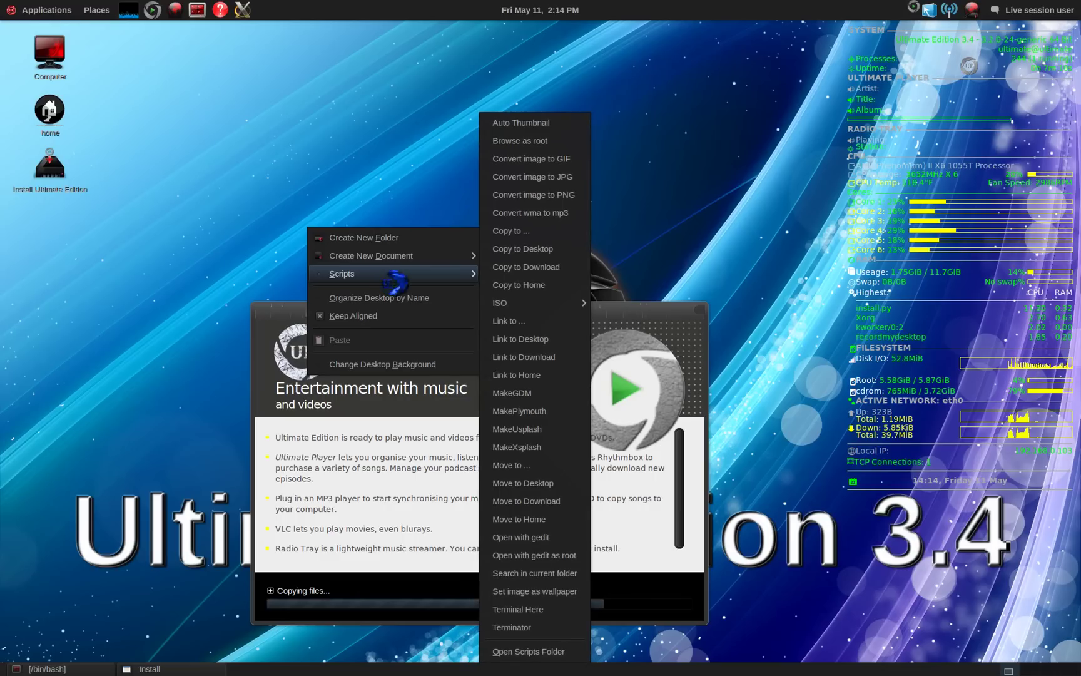
pyautogui.click(512, 631)
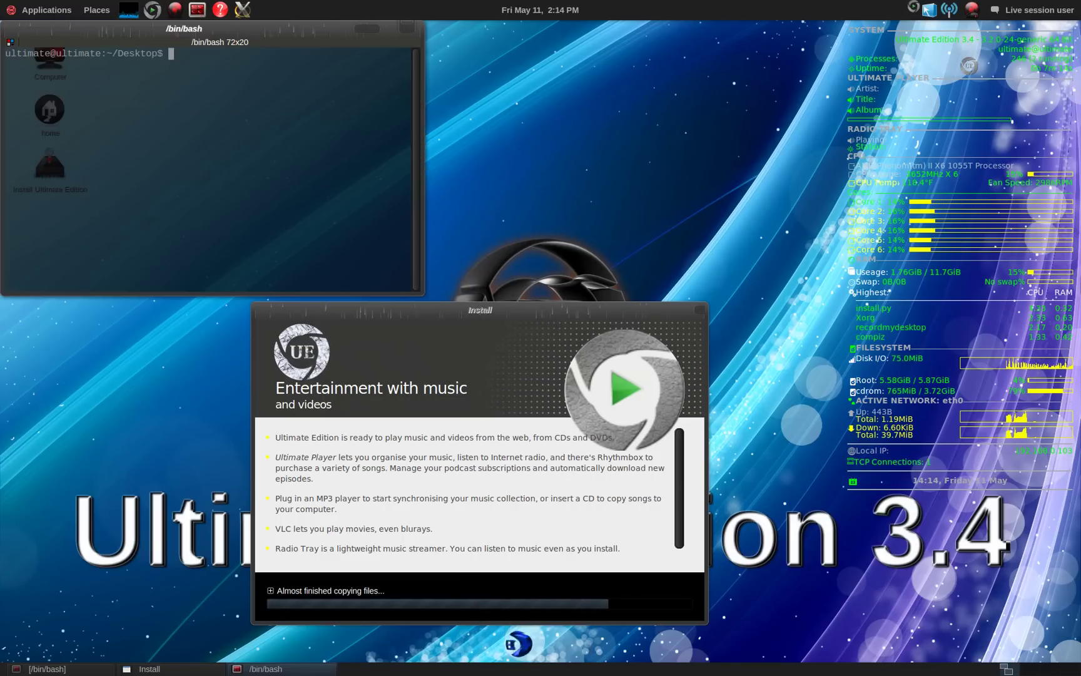
pyautogui.moveTo(212, 36); pyautogui.dragTo(254, 278)
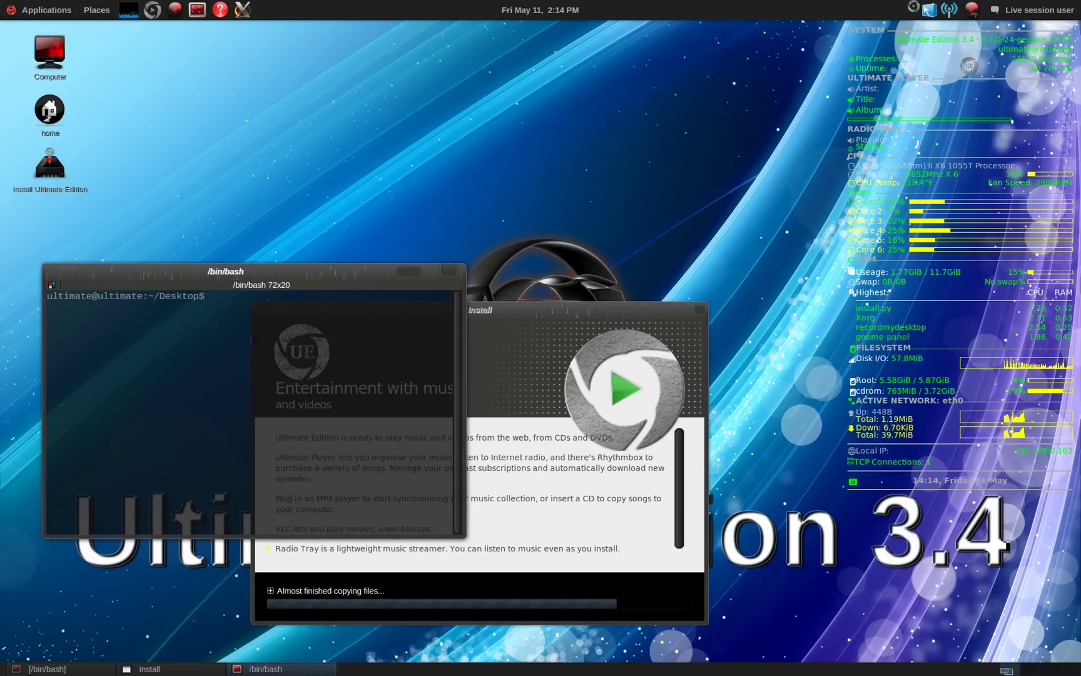
pyautogui.write('uname -a')
pyautogui.press('Return')
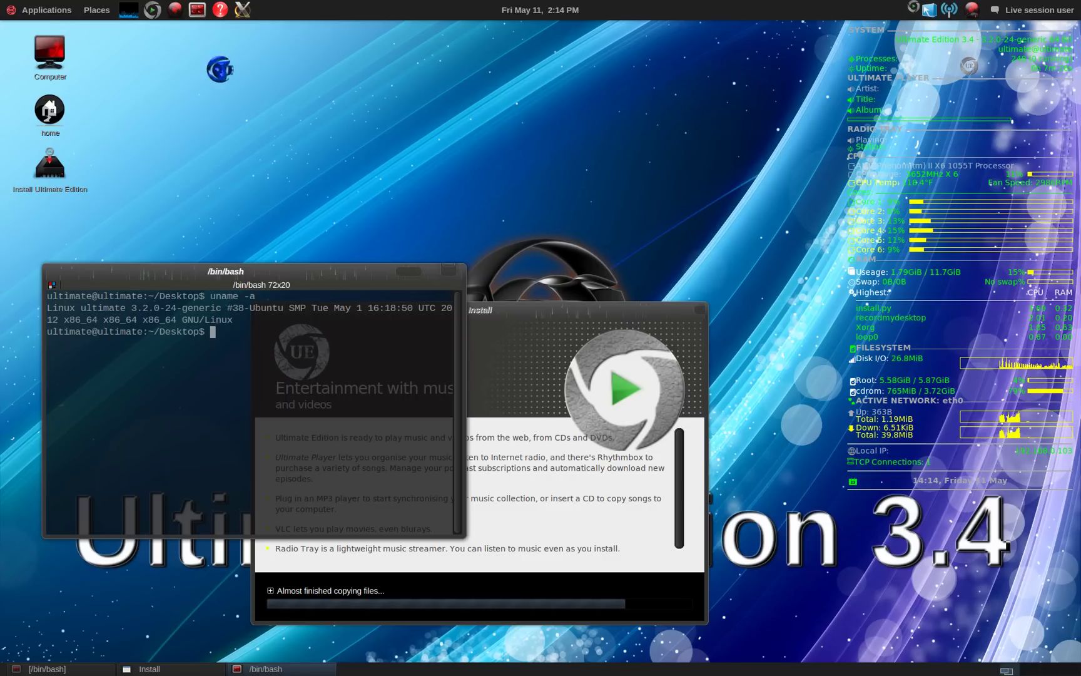
# Open Firefox, view its About Mozilla Firefox information, and close the browser with both of its tabs
pyautogui.click(175, 10)
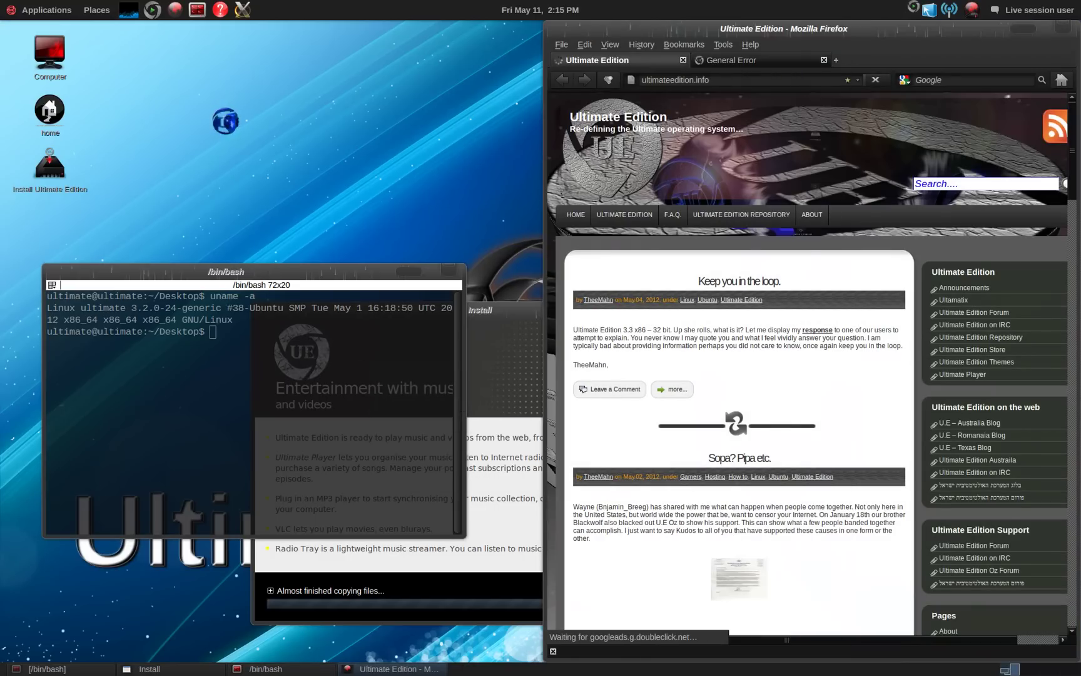
pyautogui.click(750, 45)
pyautogui.click(778, 160)
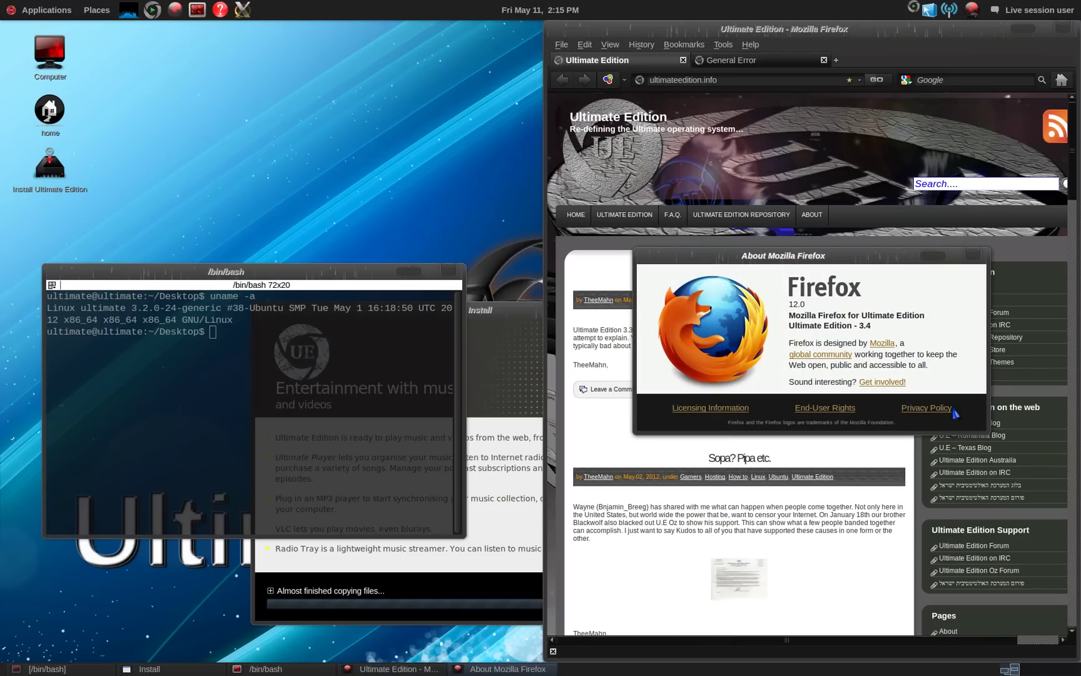
pyautogui.click(973, 256)
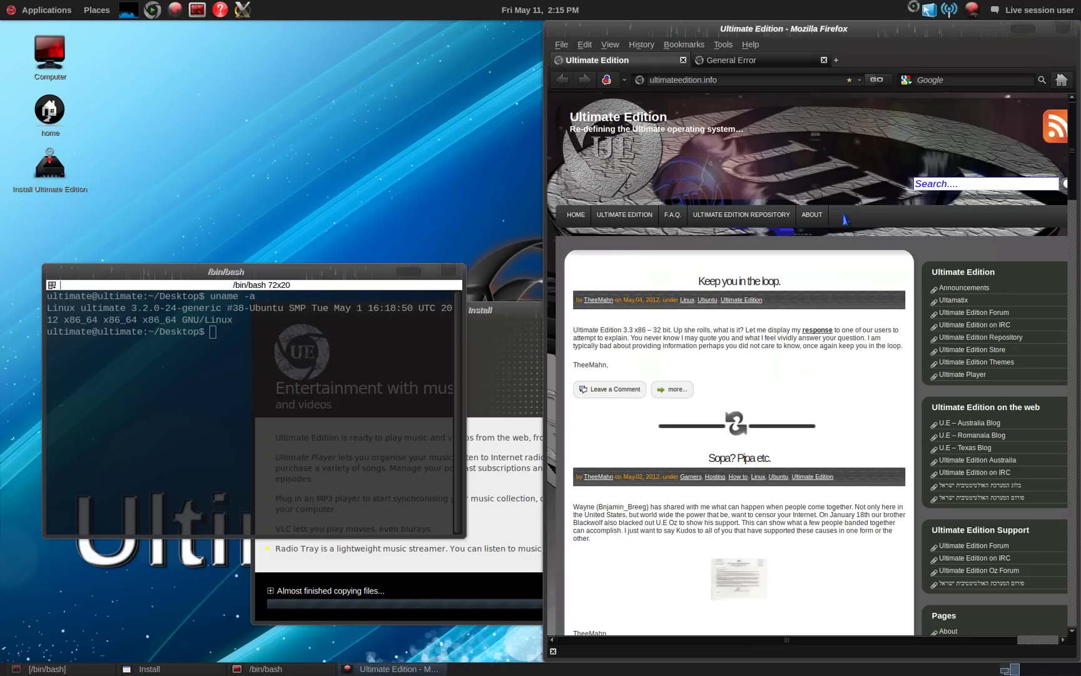
pyautogui.click(1063, 28)
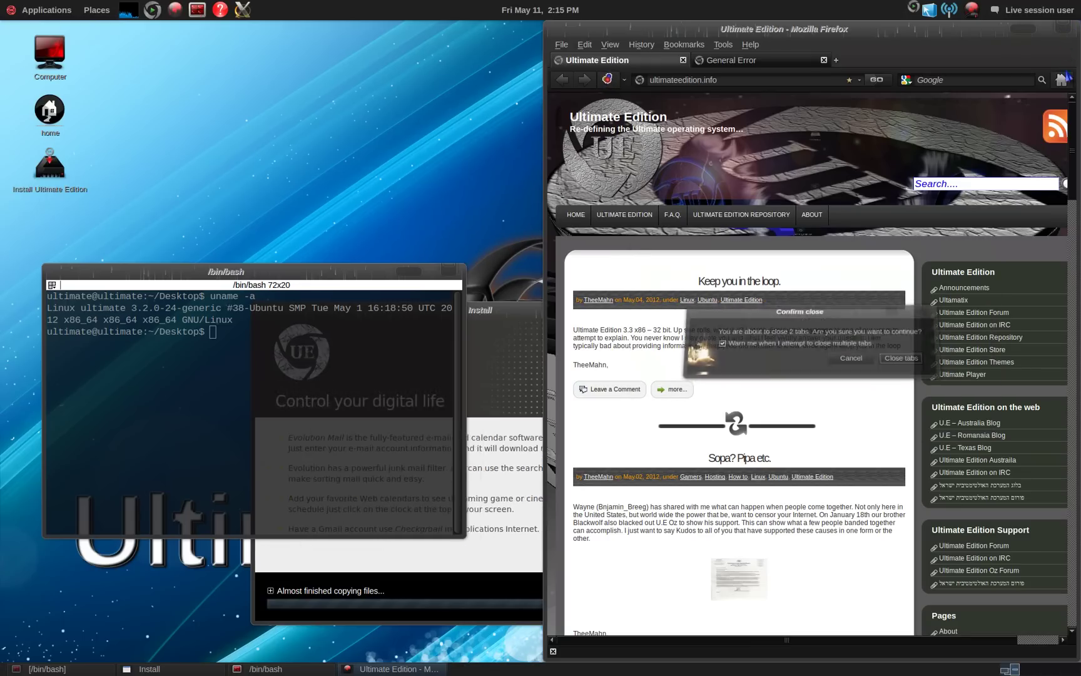
pyautogui.click(918, 364)
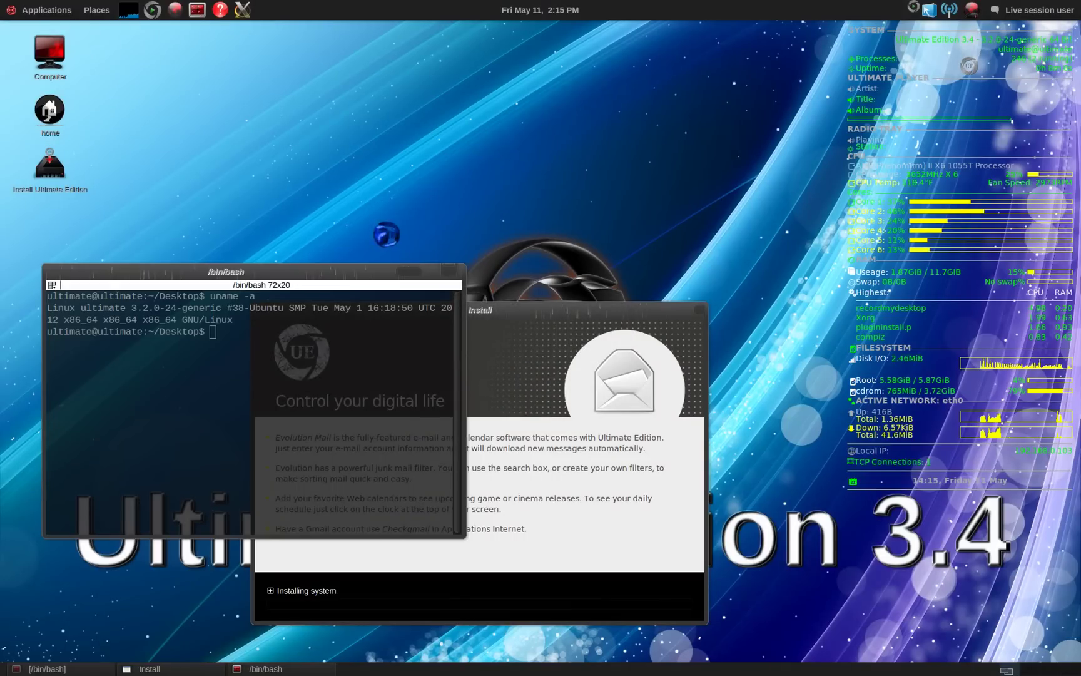
# Check the window manager and window decorator choices, open CompizConfig Settings Manager past its caution notice and move its window towards the middle of the desktop
pyautogui.click(930, 10)
pyautogui.moveTo(946, 69)
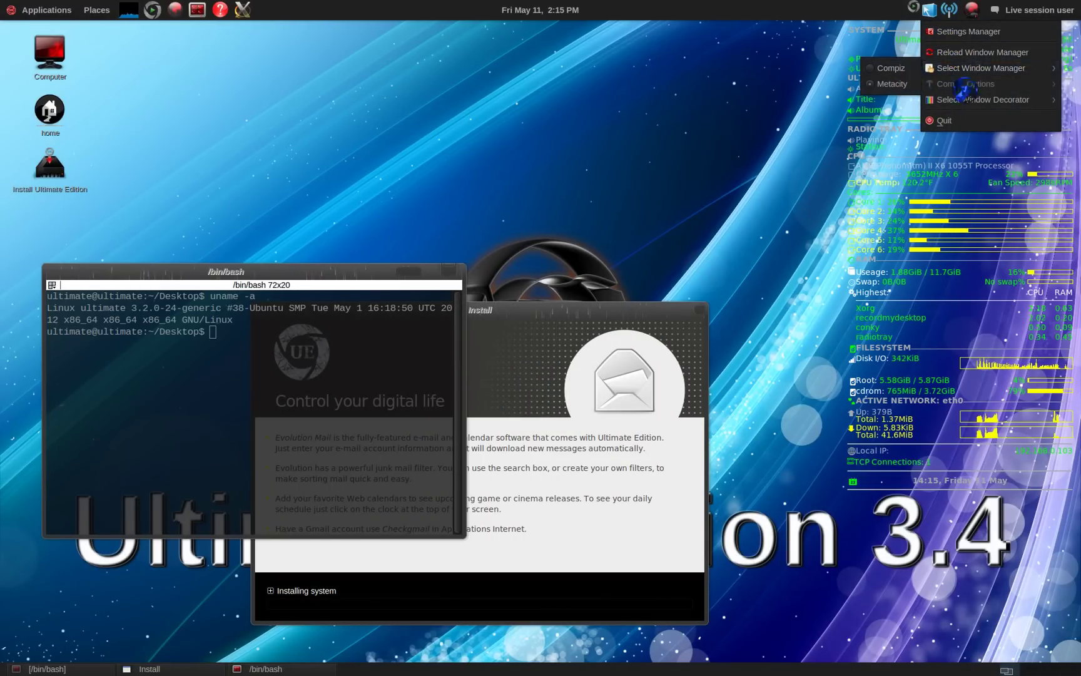
pyautogui.moveTo(957, 104)
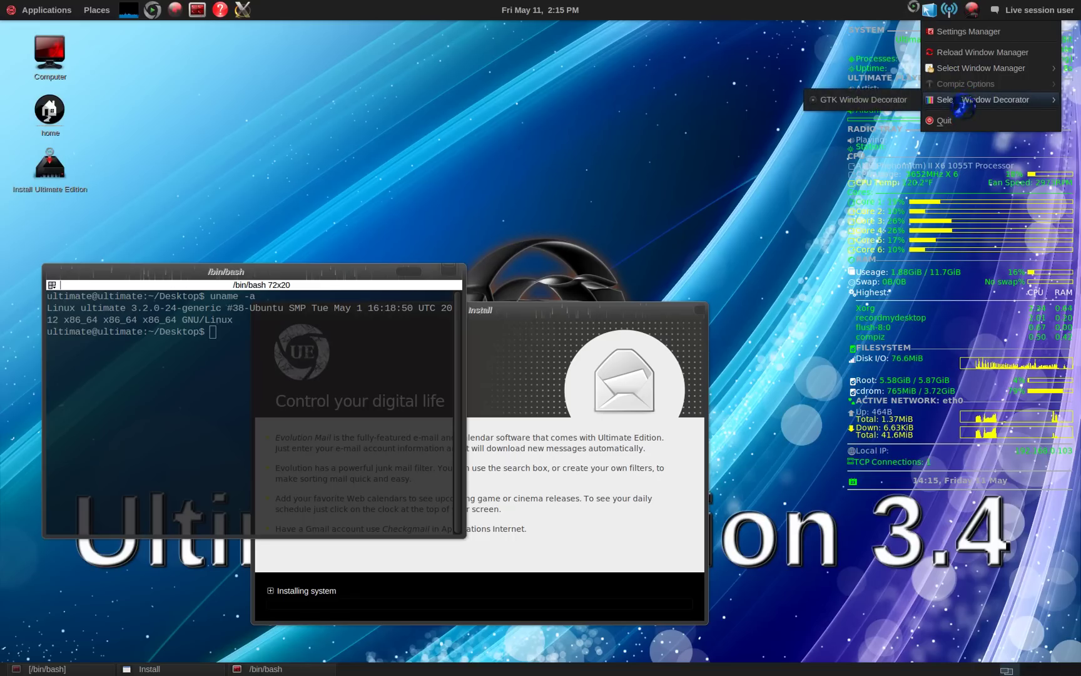
pyautogui.click(888, 99)
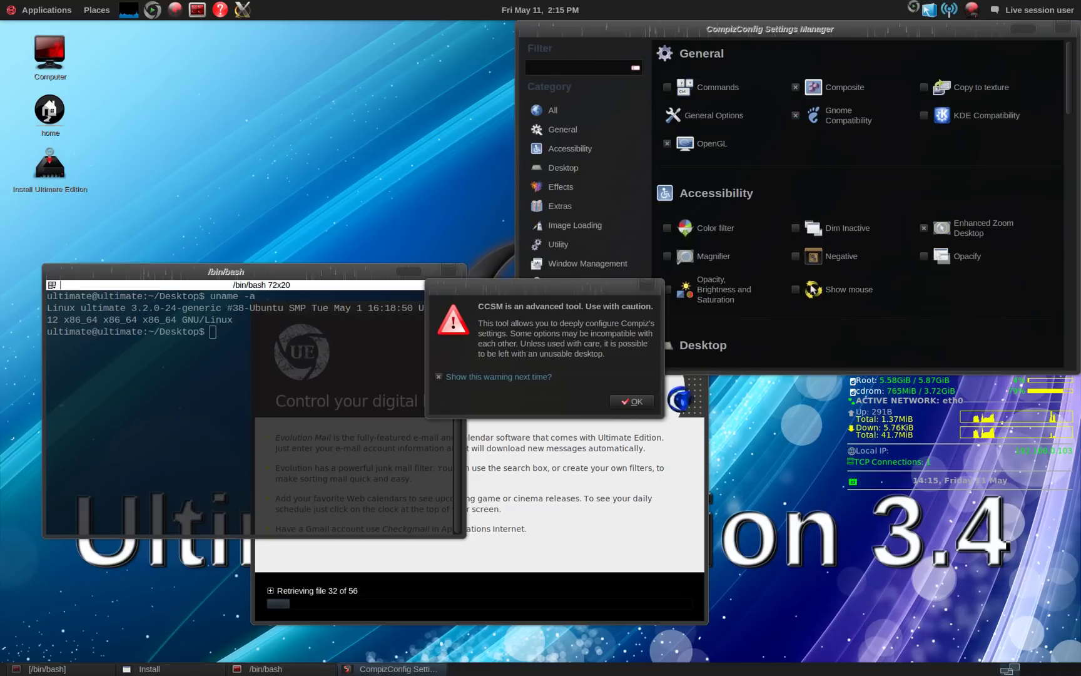
pyautogui.click(633, 401)
pyautogui.moveTo(815, 29); pyautogui.dragTo(563, 191)
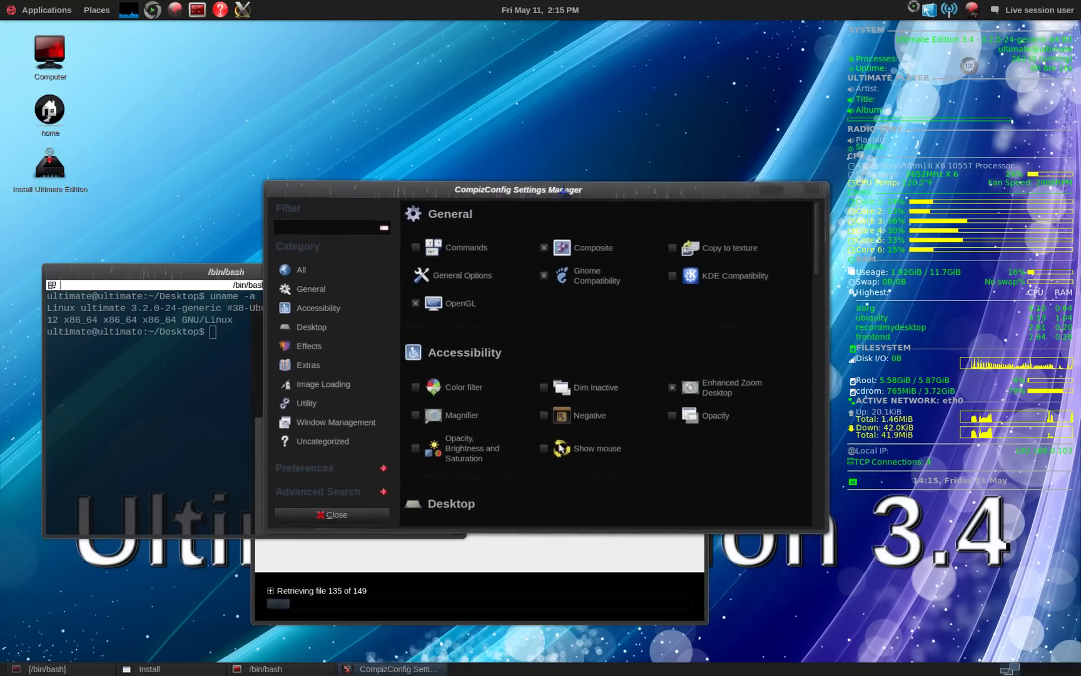
# Close the overlapping terminal, view the Animations plugin settings under Effects and close CompizConfig Settings Manager
pyautogui.click(263, 329)
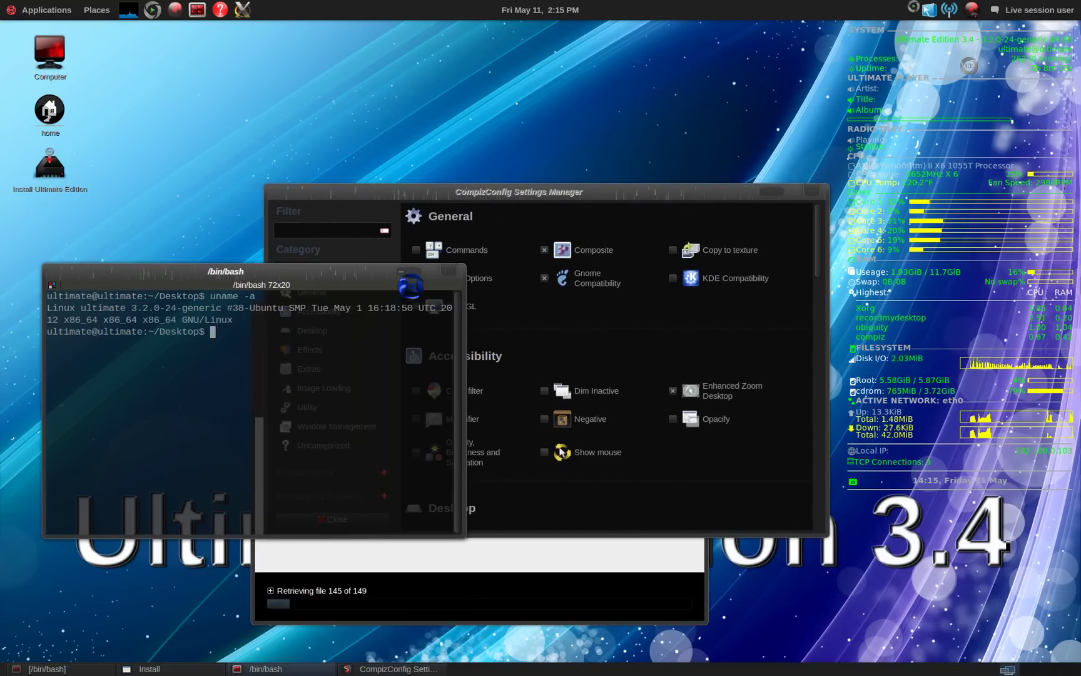
pyautogui.click(451, 272)
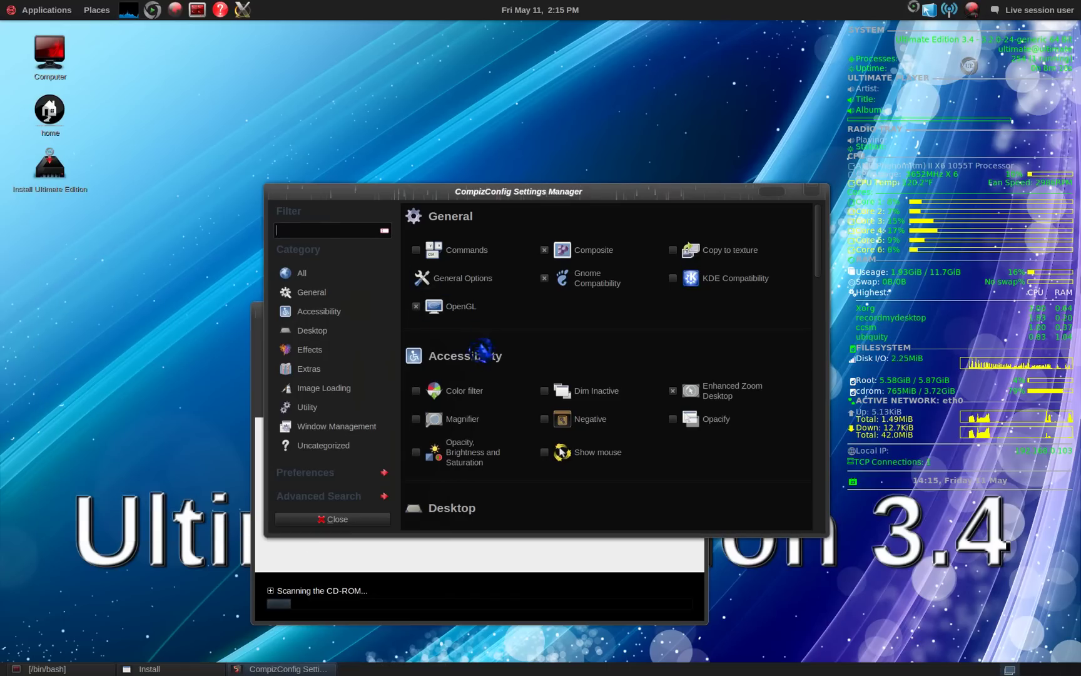
pyautogui.scroll(-5, 450, 407)
pyautogui.scroll(-5, 459, 429)
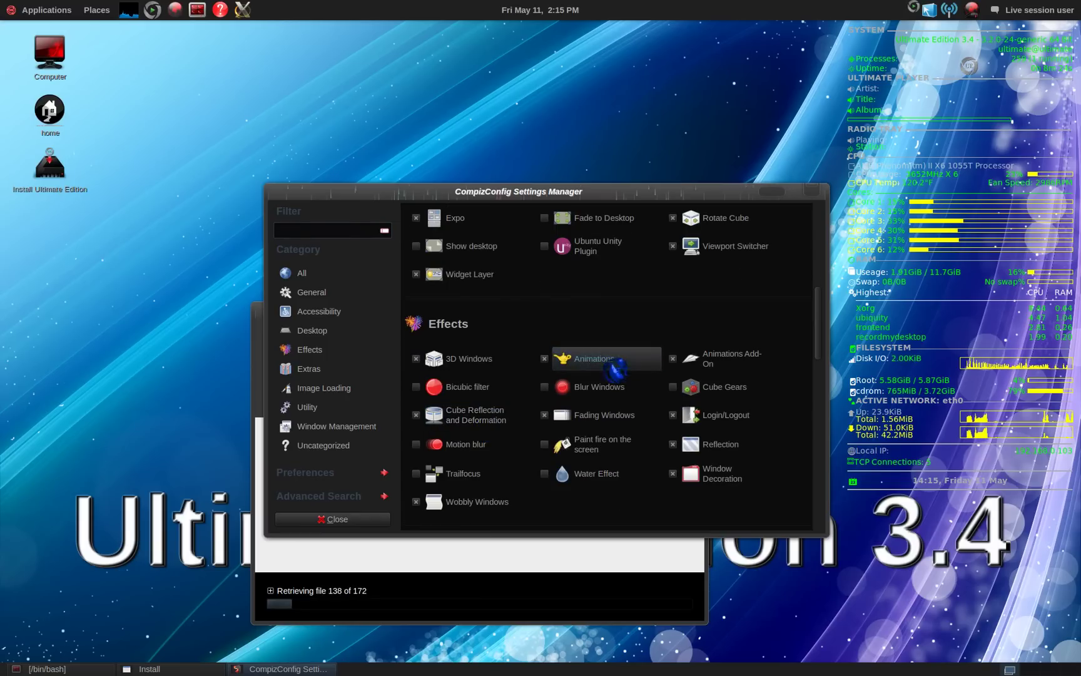
pyautogui.click(595, 359)
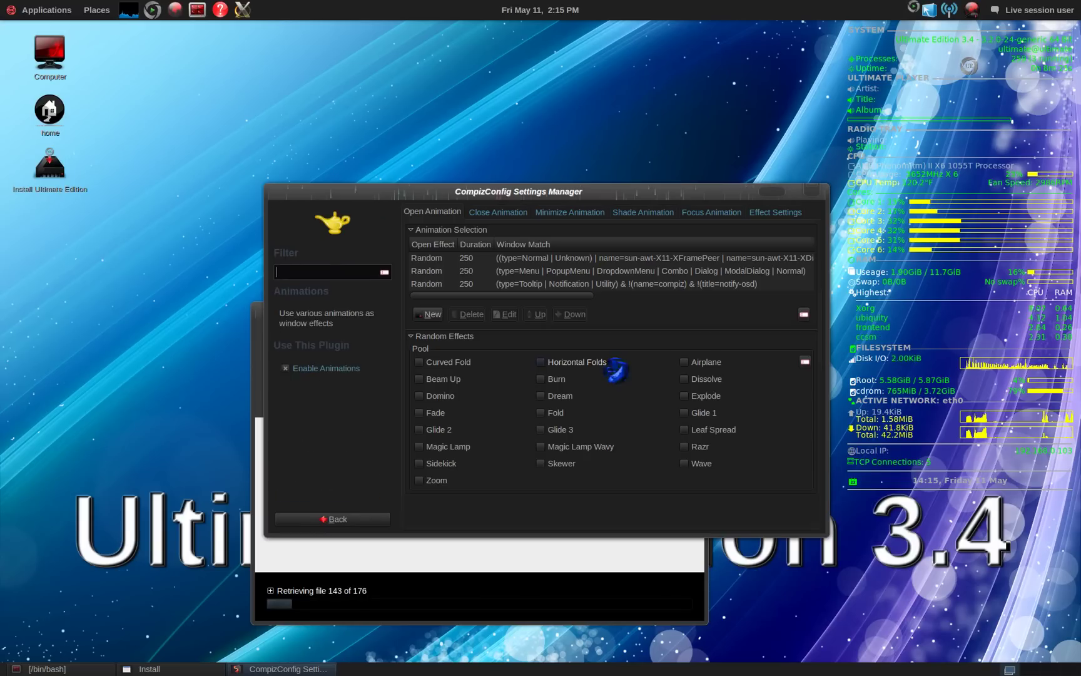
pyautogui.click(354, 522)
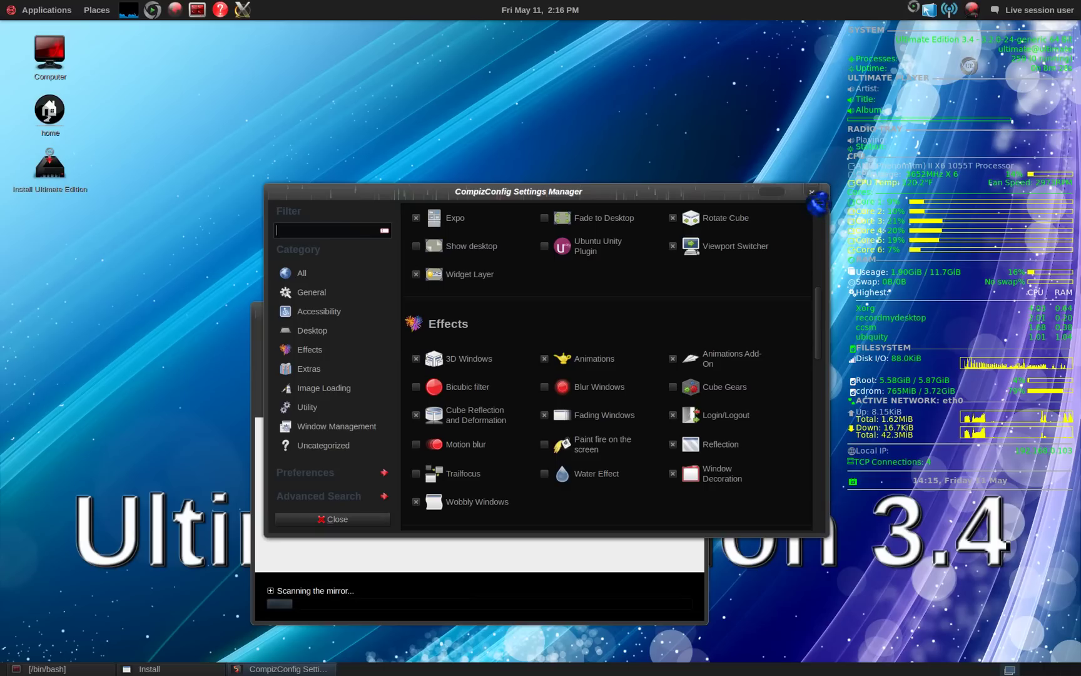
pyautogui.click(812, 192)
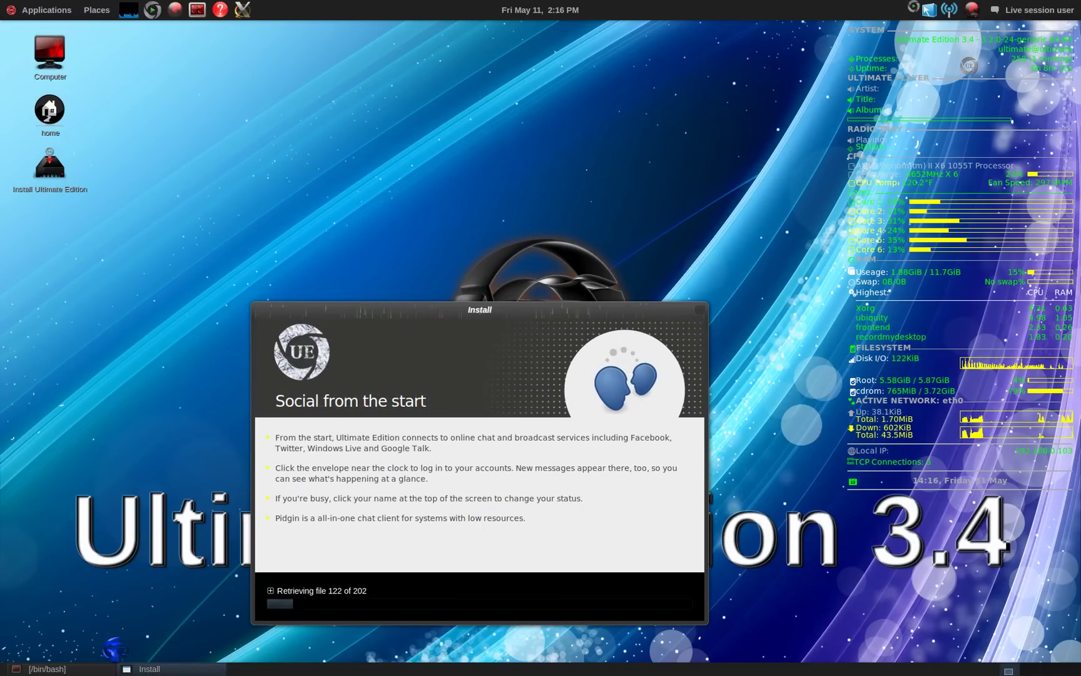
# Restore the minimized /bin/bash terminal window
pyautogui.click(58, 669)
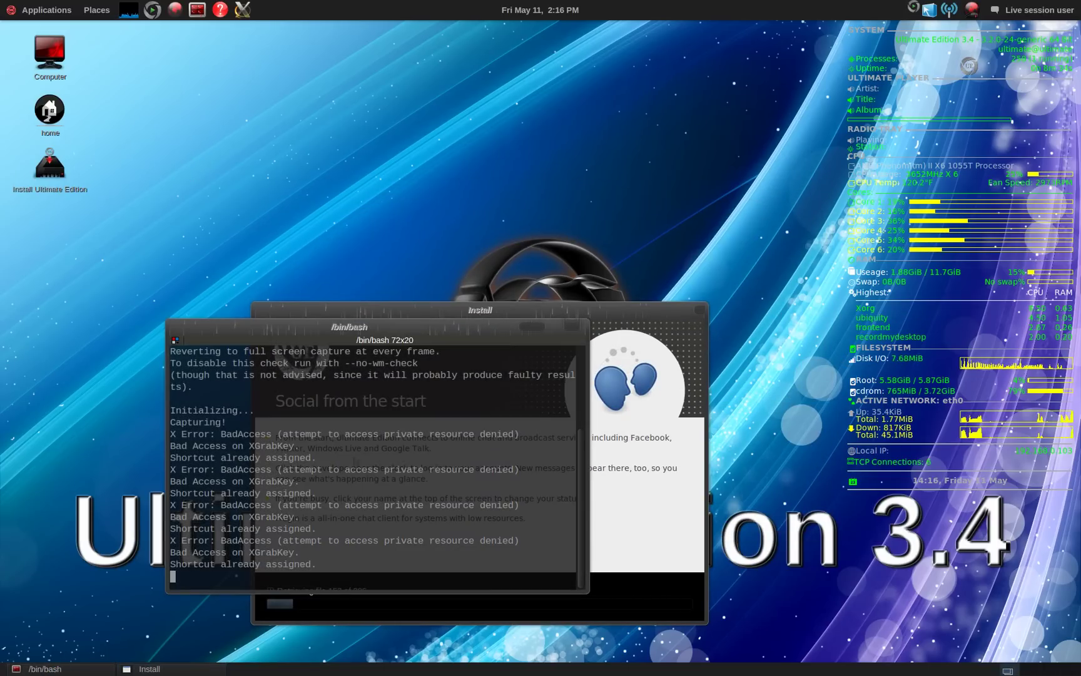